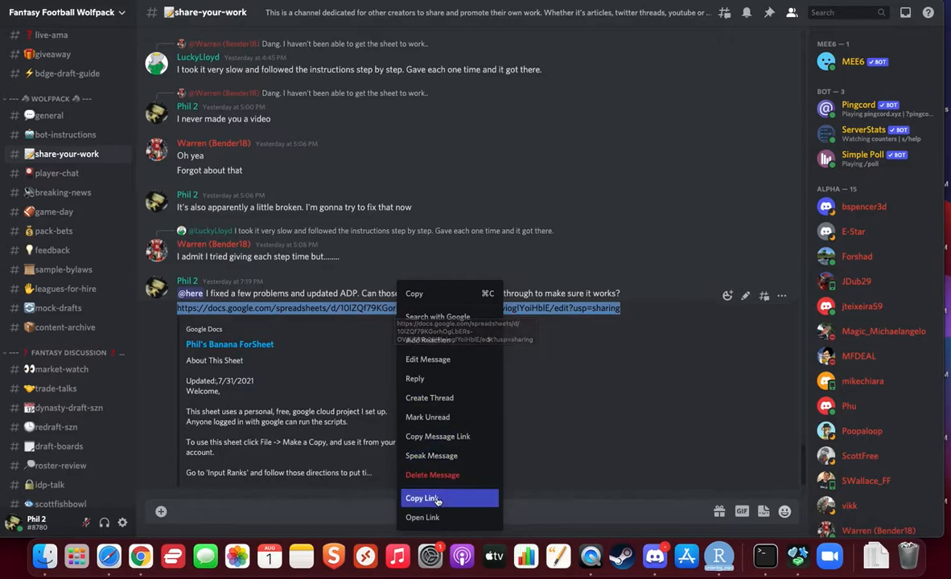
- Open the copied Phil's Banana ForSheet link in the browser
key("ctrl+Right")
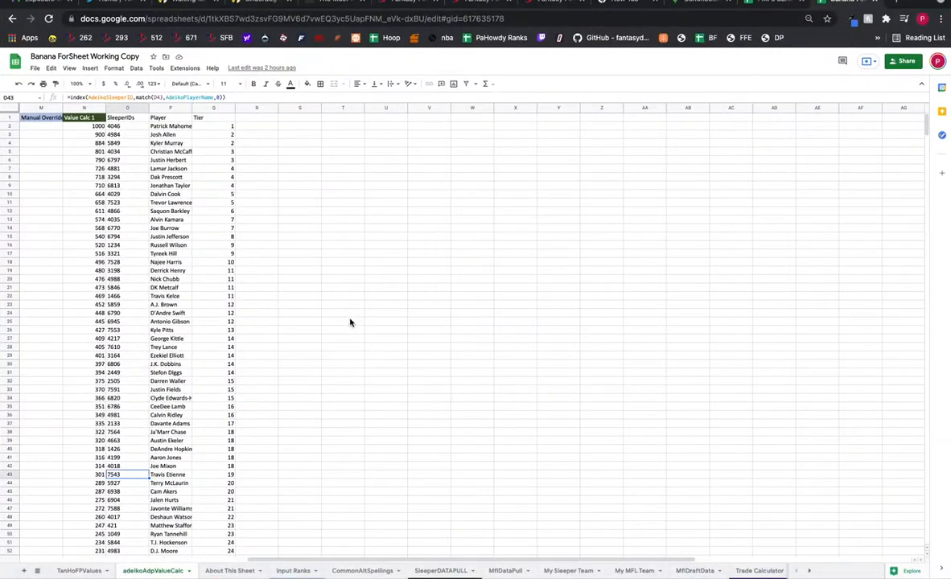
key("ctrl+Right")
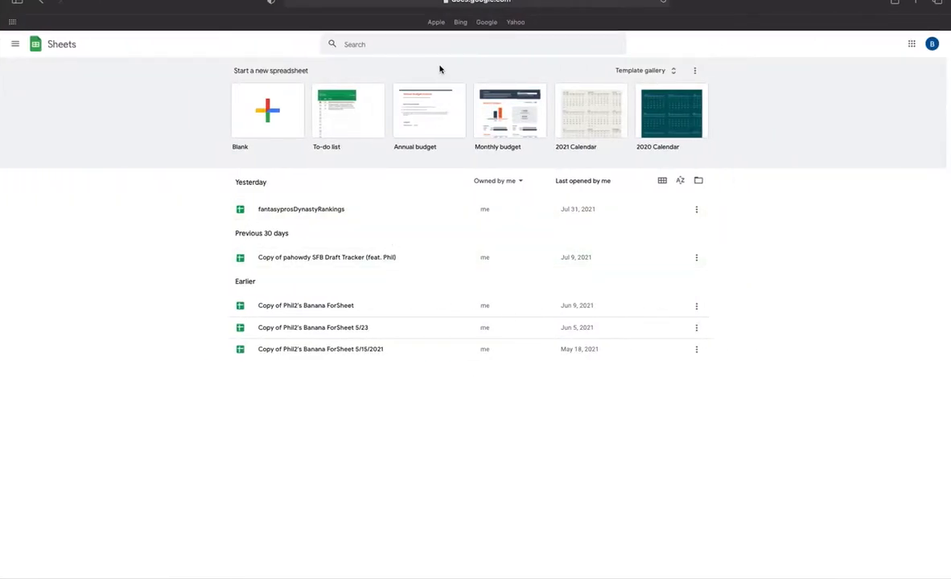
left_click(509, 3)
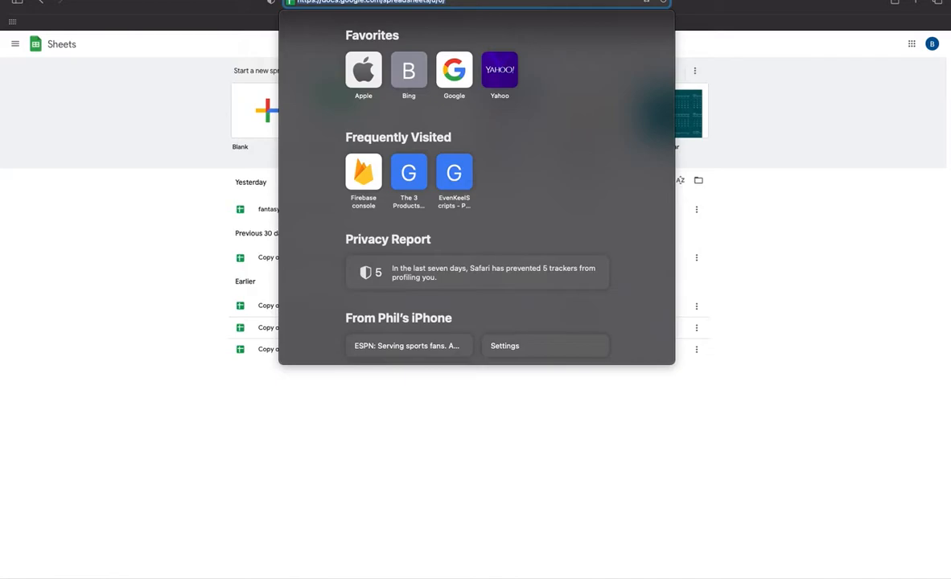
key("super+v")
key("Return")
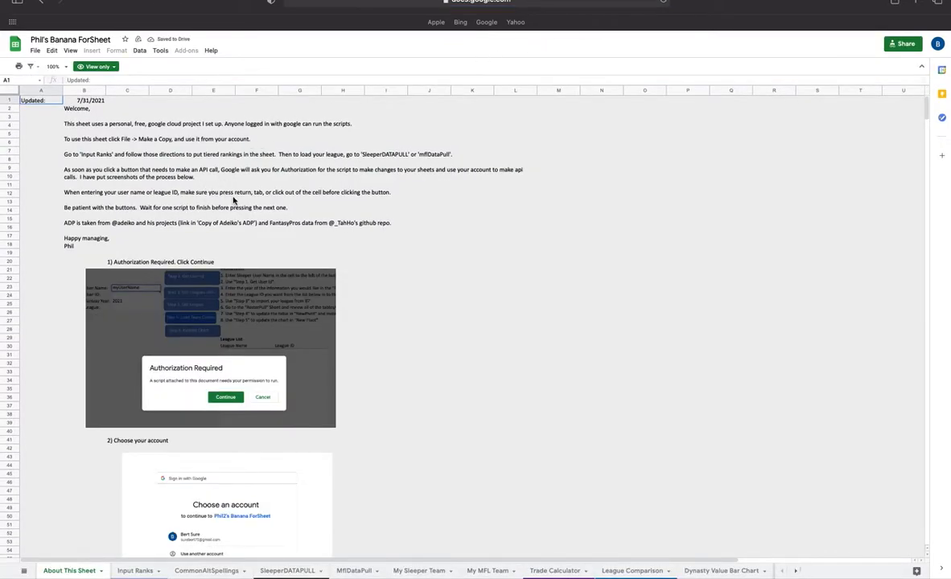
left_click(230, 199)
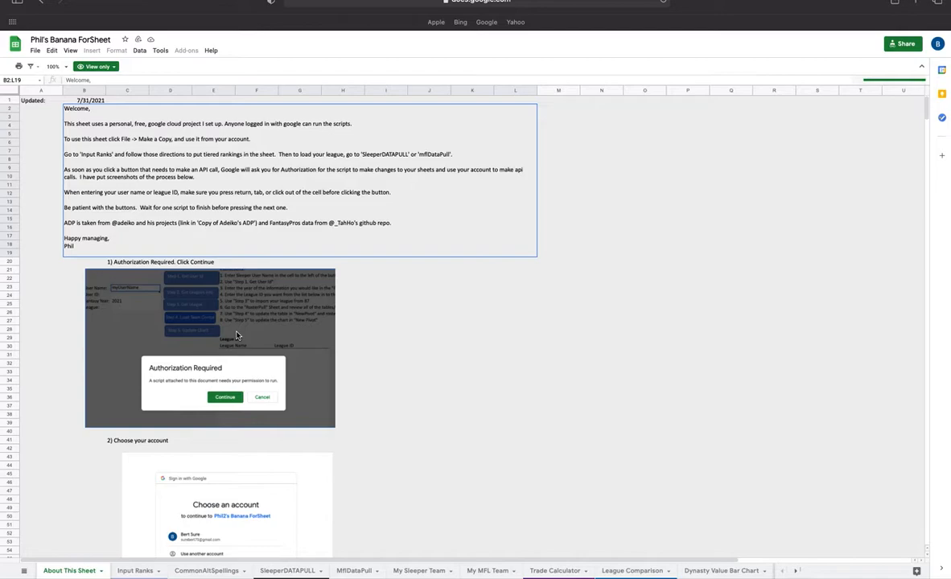
left_click_drag(226, 212, 251, 289)
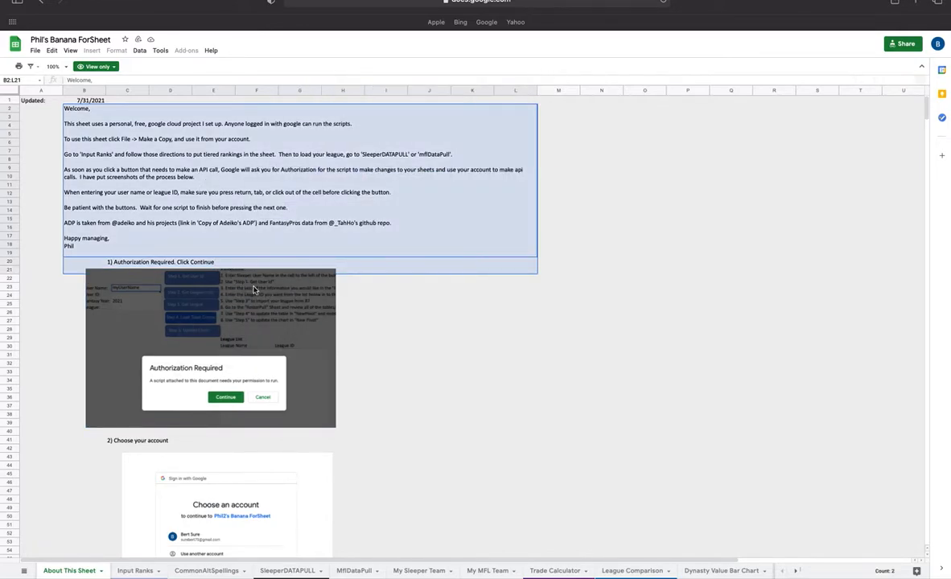
left_click(661, 313)
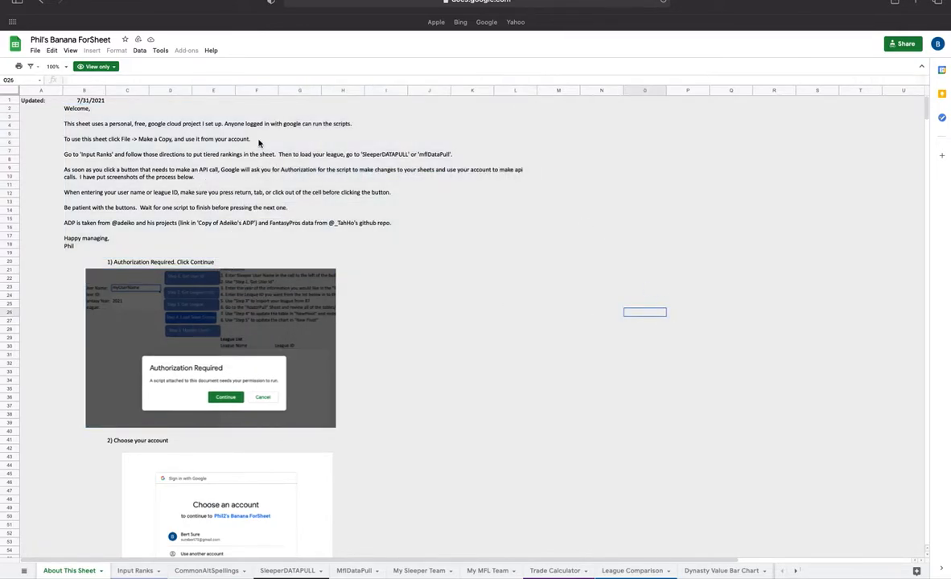
- Make a copy of the spreadsheet, prefixing your own name to 'Copy of Phil's Banana ForSheet'
left_click(35, 52)
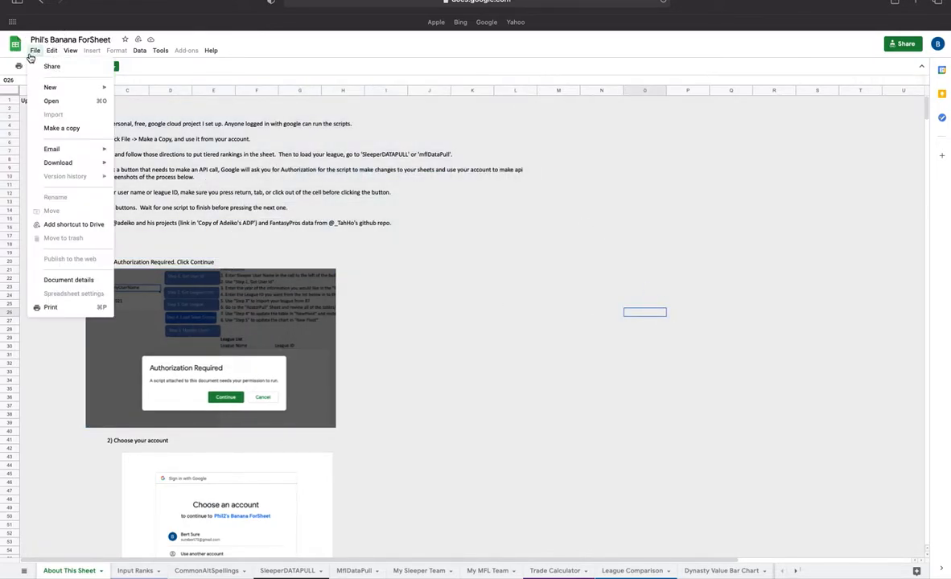
left_click(62, 128)
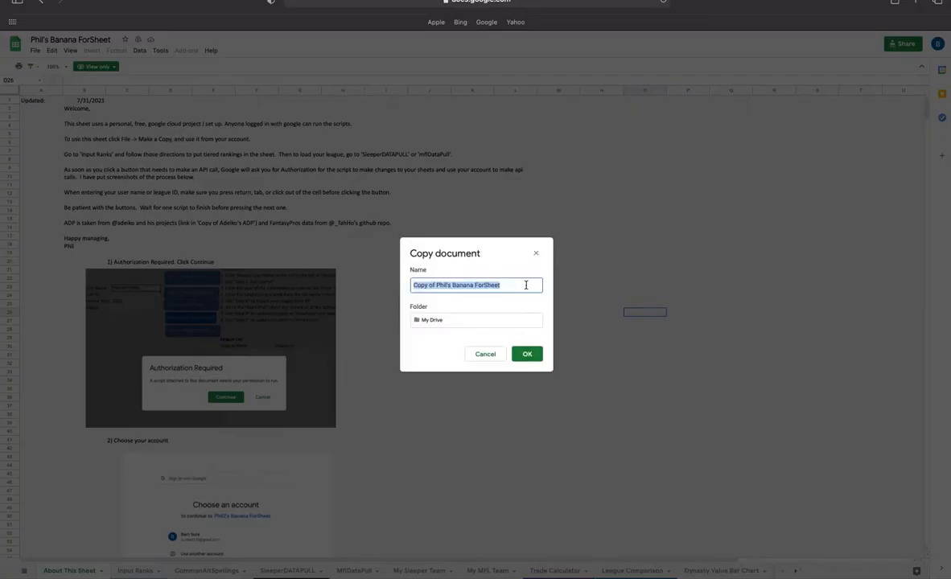
left_click(416, 284)
type("Bert's")
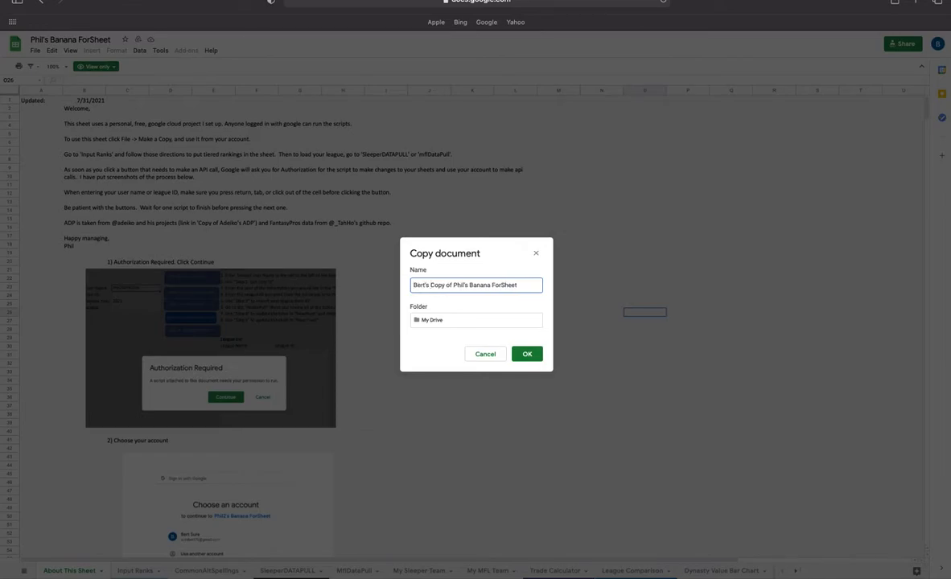
left_click(524, 358)
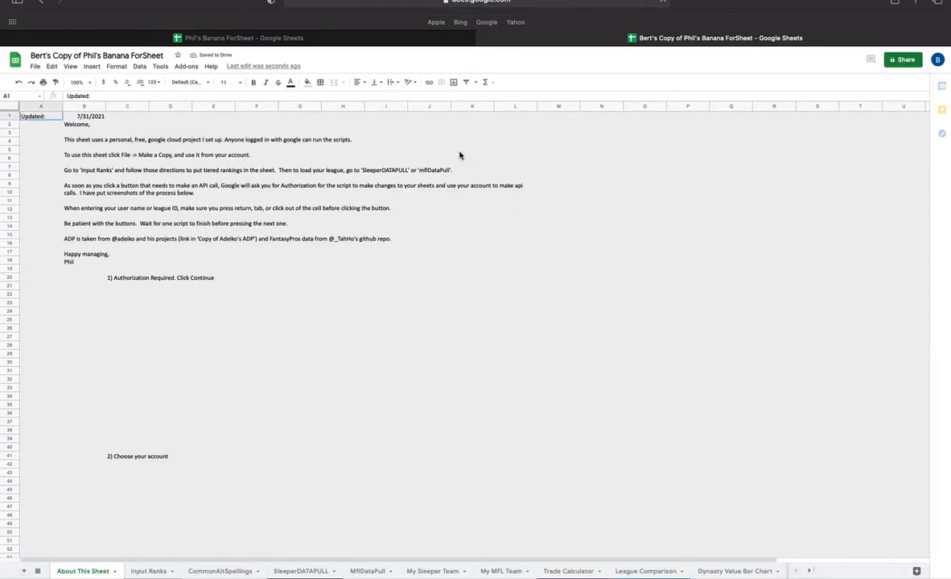
- Close the original view-only spreadsheet tab and return to your copy
left_click(238, 37)
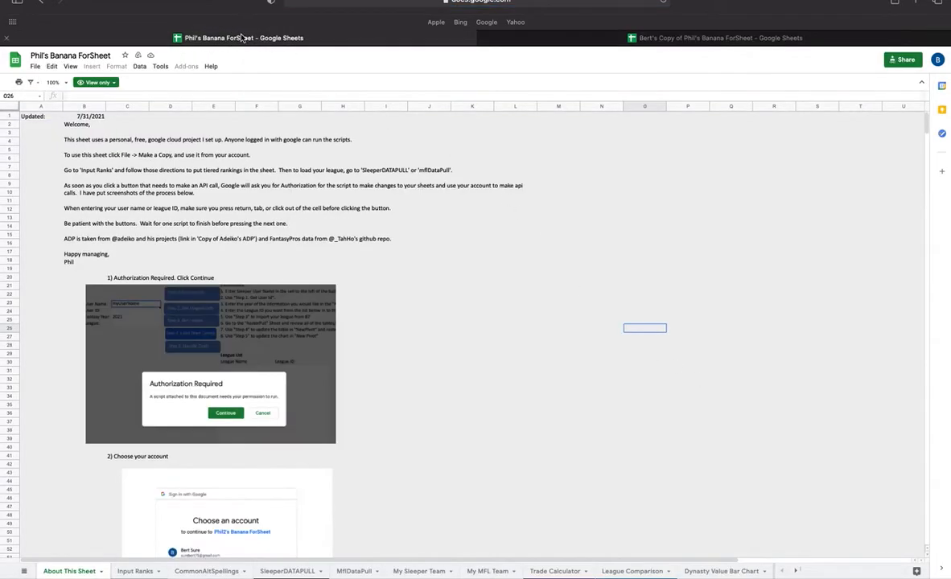
left_click(8, 38)
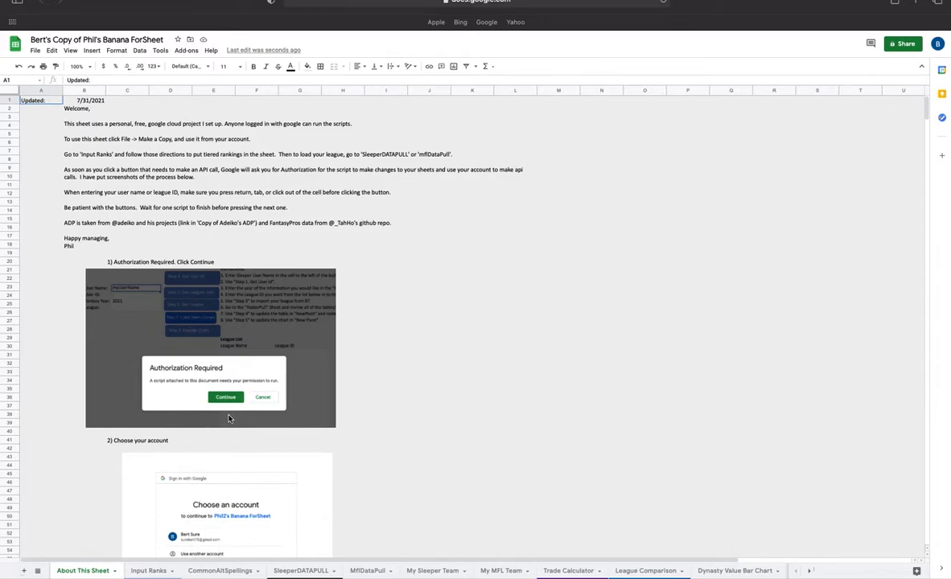
scroll(225, 418, "down", 12)
scroll(226, 417, "up", 11)
scroll(225, 418, "up", 2)
- Open the Input Ranks sheet and select the first player cell B13
left_click(152, 572)
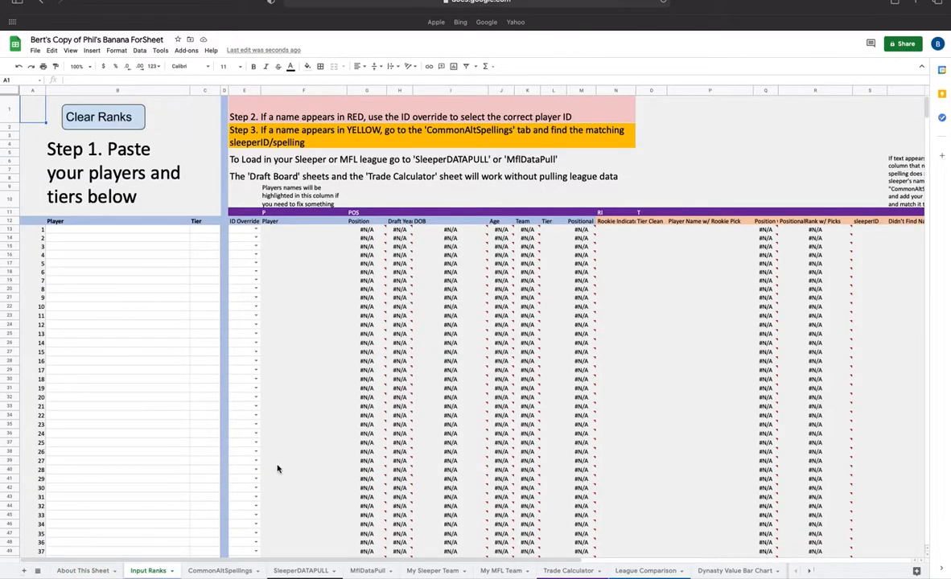
left_click_drag(180, 233, 199, 366)
left_click(97, 232)
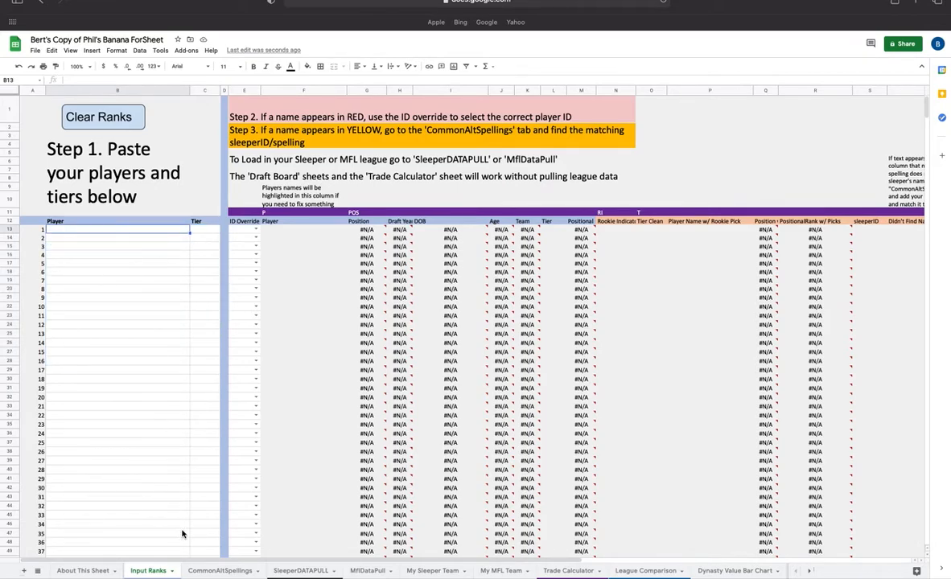
- Copy the Player and Tier columns, rows 2 to 395, from the adeikoAdpValueCalc sheet of the Banana ForSheet Working Copy
key("ctrl+Left")
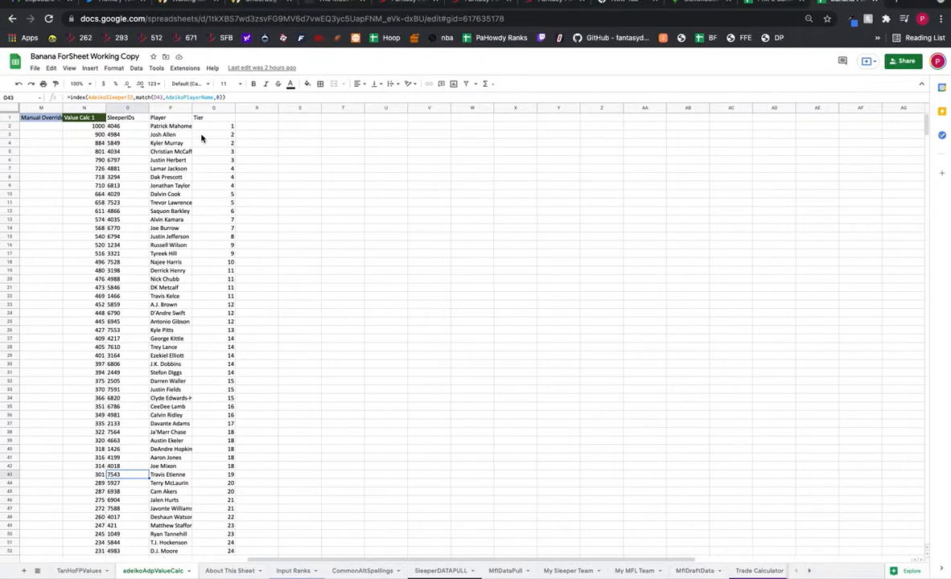
left_click_drag(168, 126, 205, 126)
left_click(179, 126)
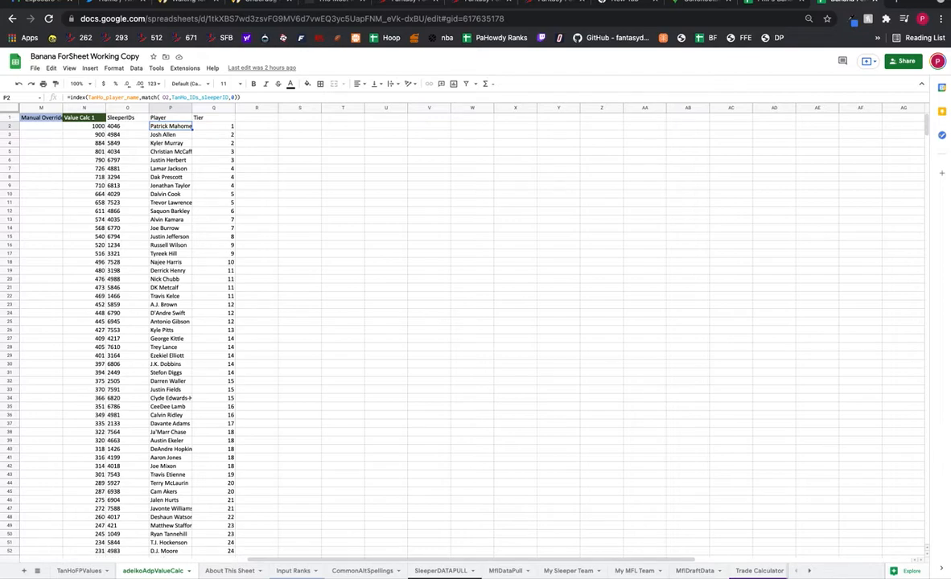
key("shift+Right")
key("ctrl+shift+Down")
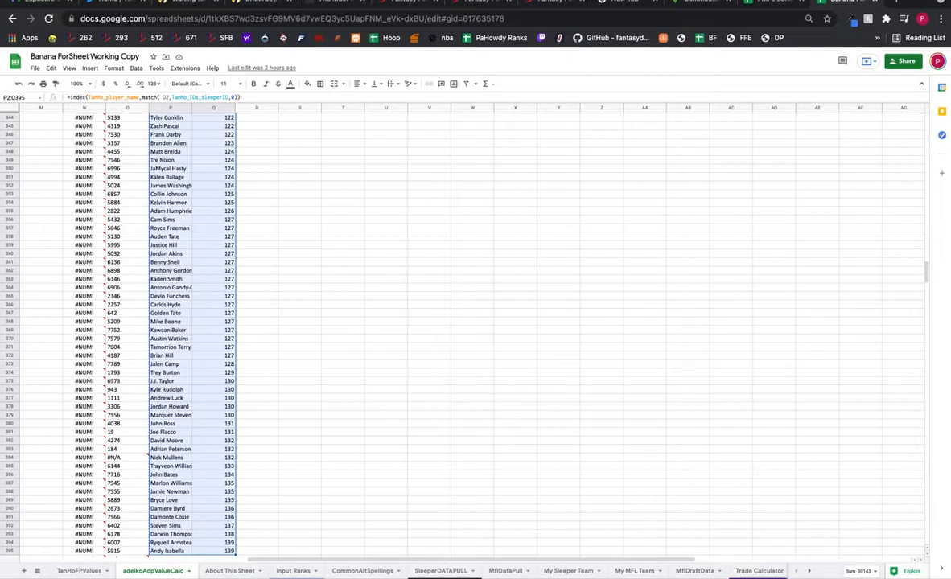
right_click(151, 136)
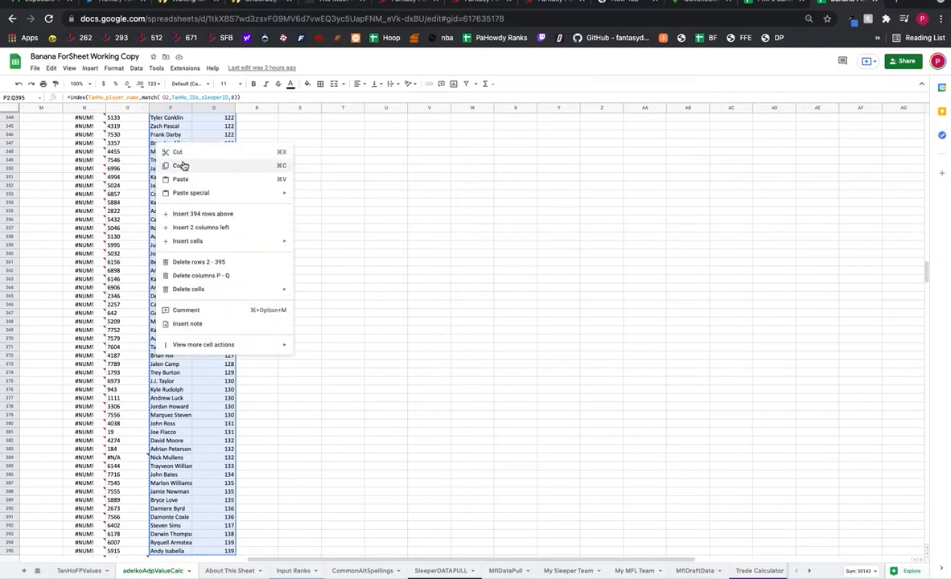
left_click(169, 155)
- Paste the copied players and tiers as values only into cell B13 of Input Ranks
key("ctrl+Right")
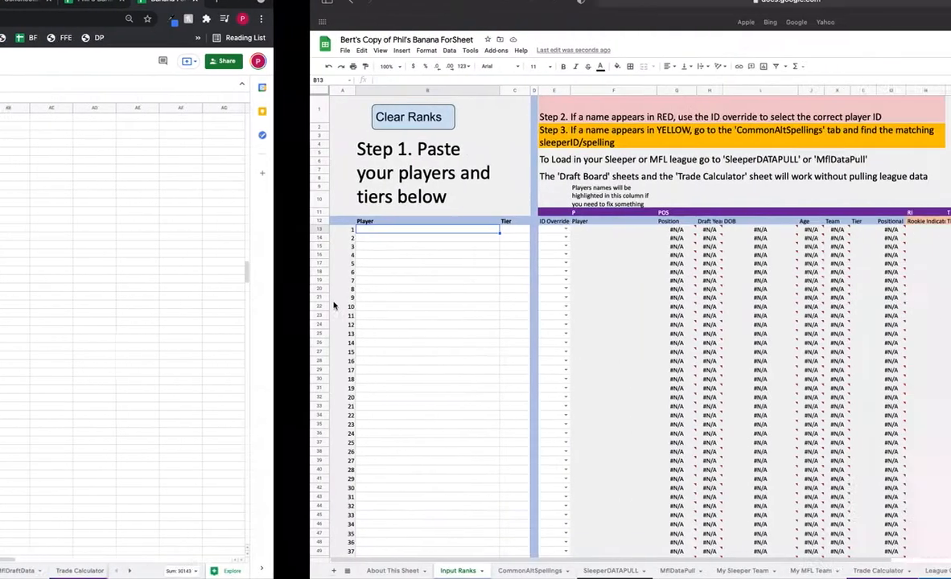
right_click(105, 231)
mouse_move(137, 280)
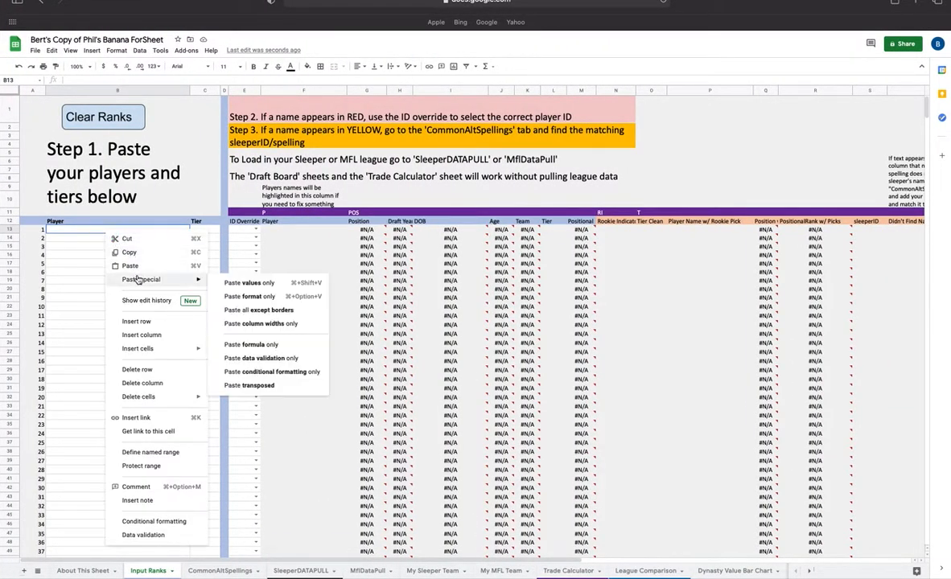
left_click(300, 297)
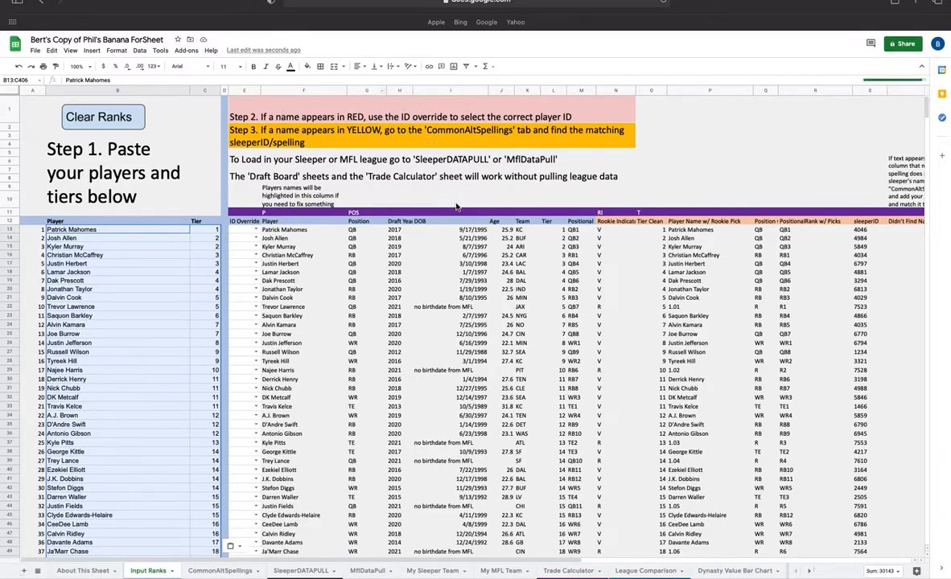
- Copy the yellow-highlighted player name Chris Herndon from the Input Ranks player column
scroll(429, 261, "down", 15)
scroll(455, 270, "down", 20)
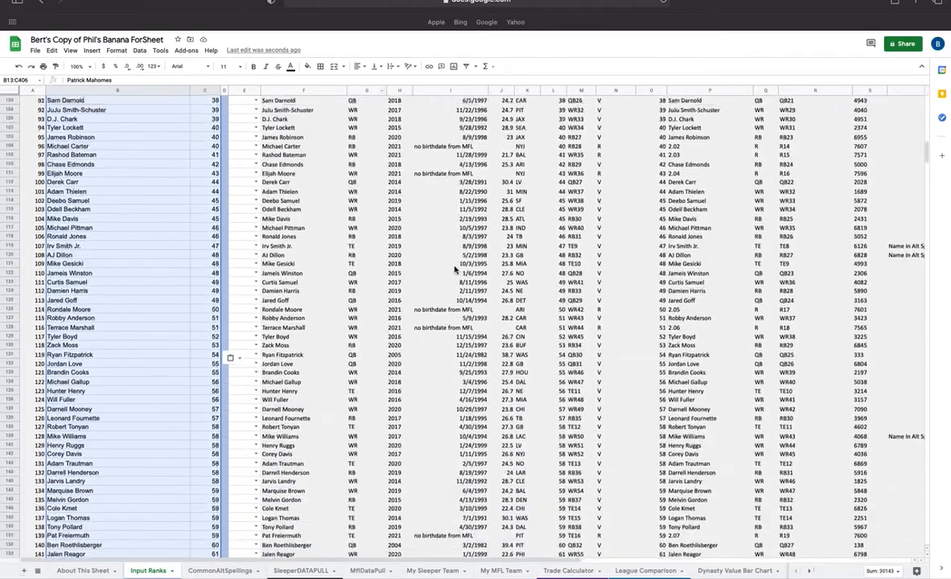
scroll(453, 270, "down", 6)
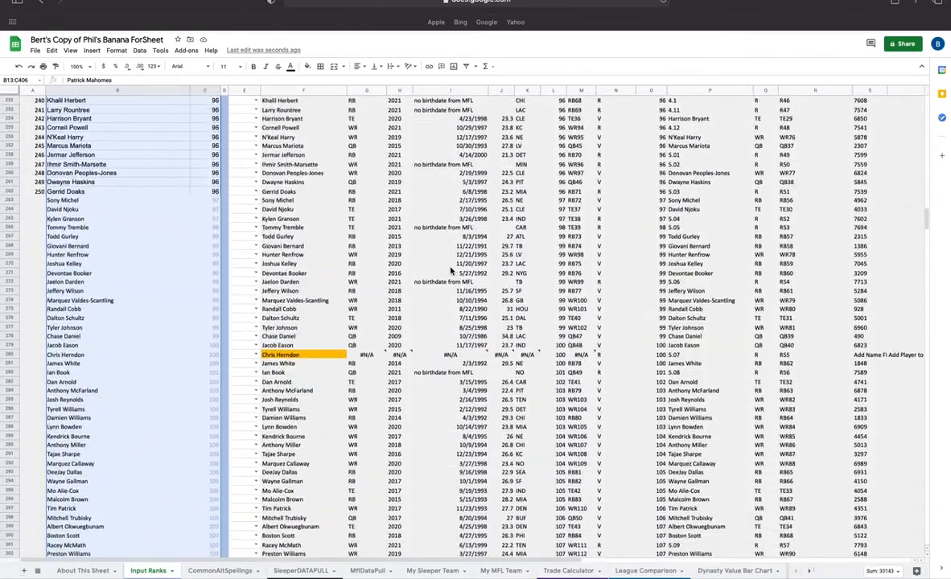
left_click(288, 219)
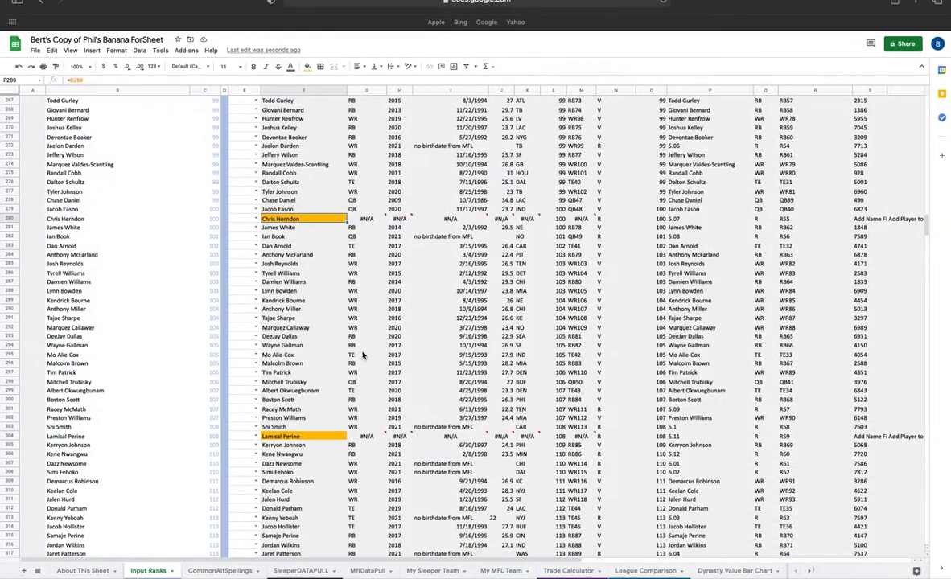
left_click(296, 437)
left_click(275, 219)
right_click(320, 220)
left_click(338, 237)
scroll(327, 332, "down", 1)
scroll(326, 331, "down", 1)
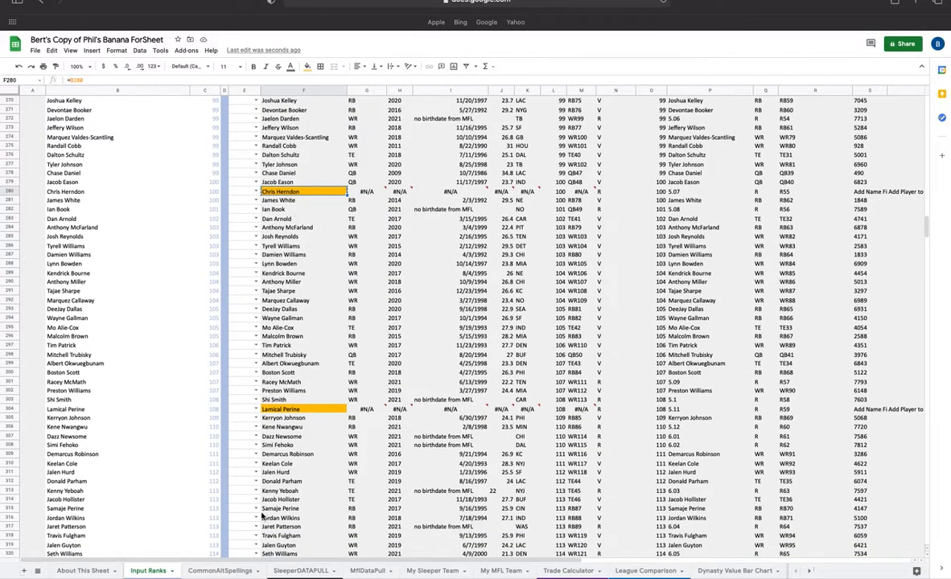
left_click(222, 571)
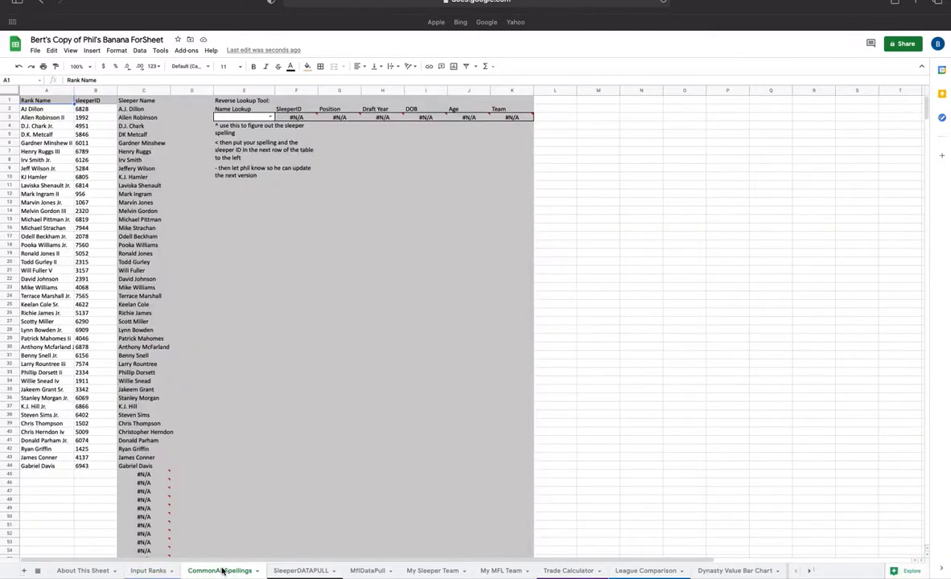
right_click(43, 475)
mouse_move(120, 211)
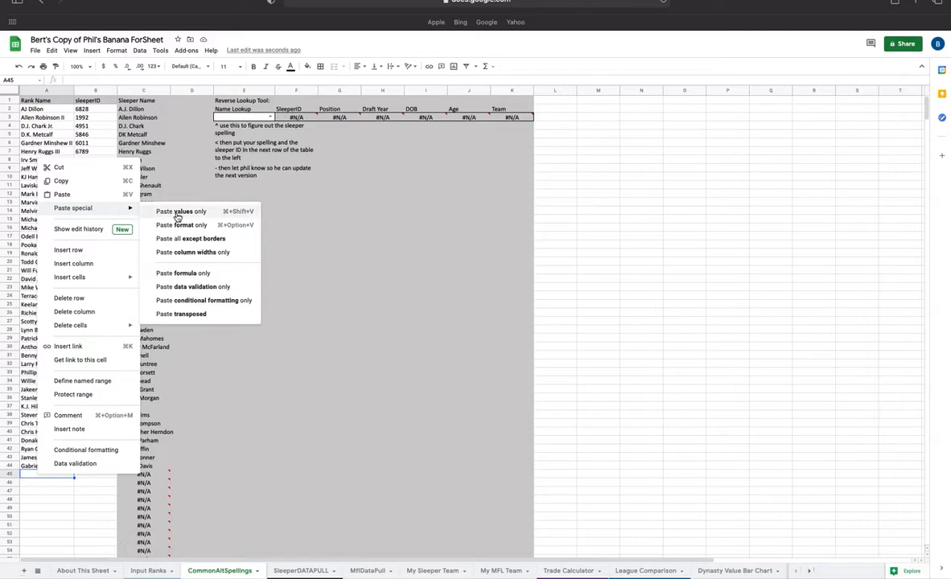
left_click(178, 212)
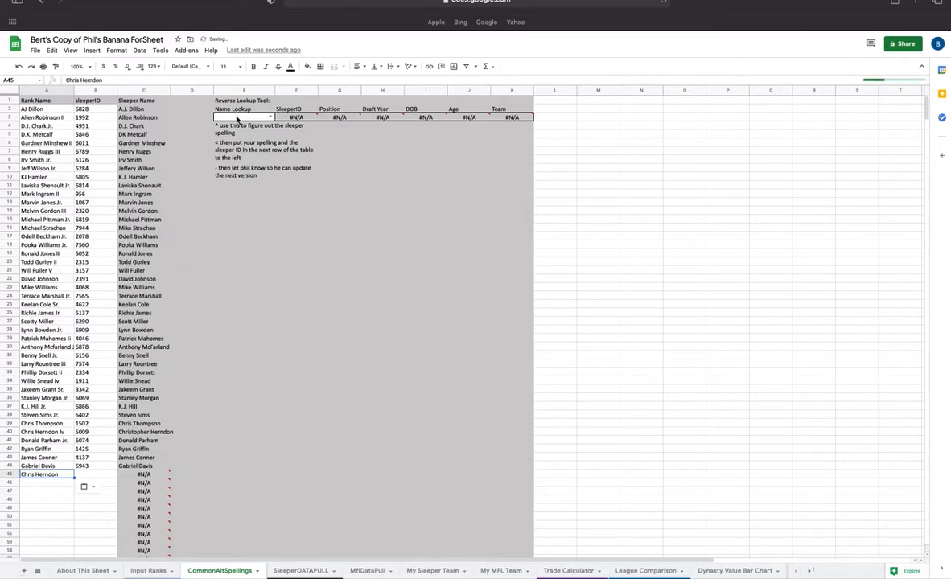
left_click(222, 116)
type("herndon")
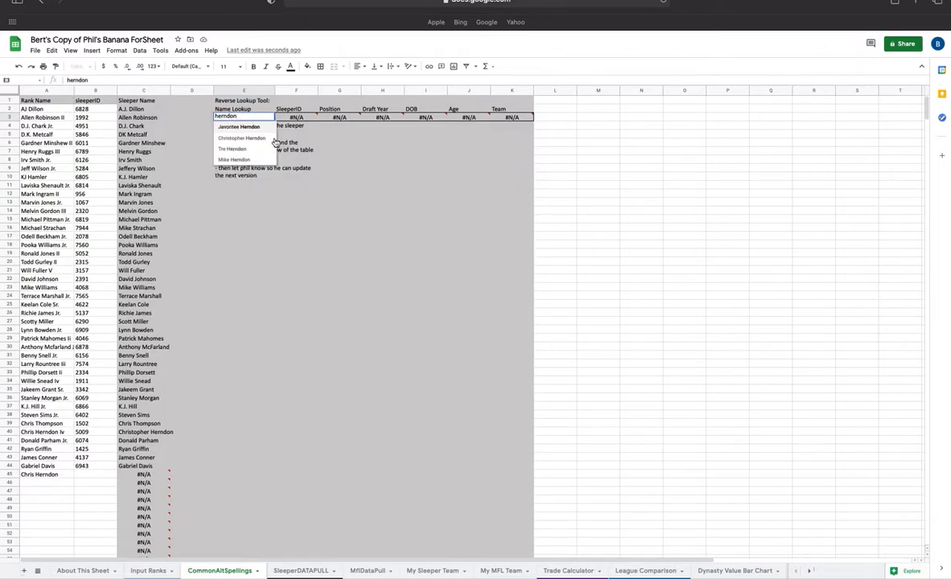
left_click(257, 138)
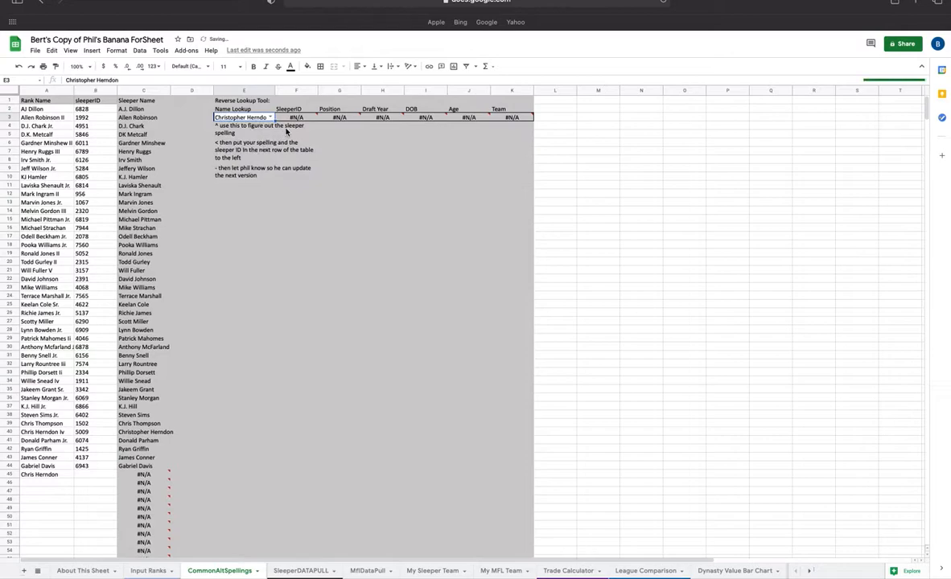
left_click(286, 120)
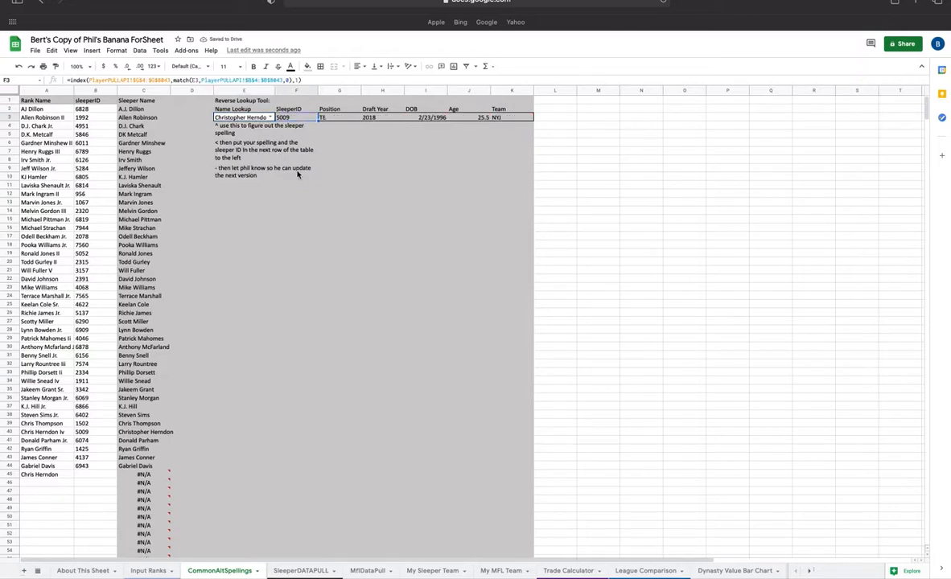
- Enter sleeper ID 5009 for Chris Herndon in cell B45
left_click(84, 473)
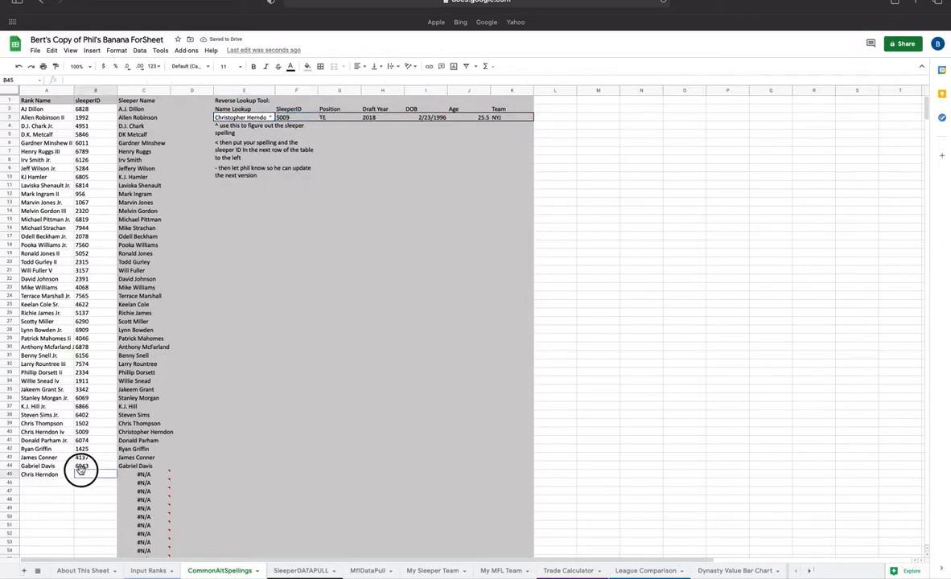
type("5009")
key("Return")
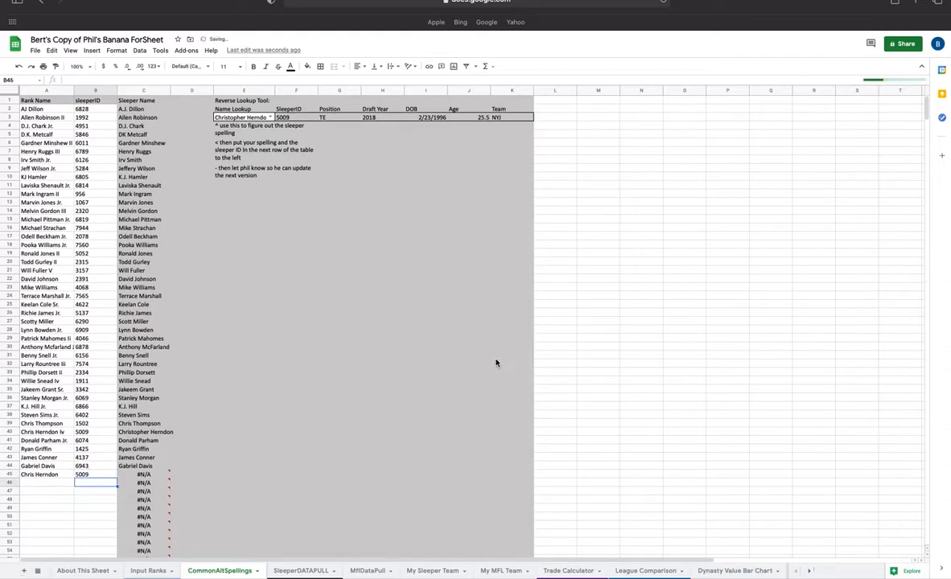
mouse_move(144, 482)
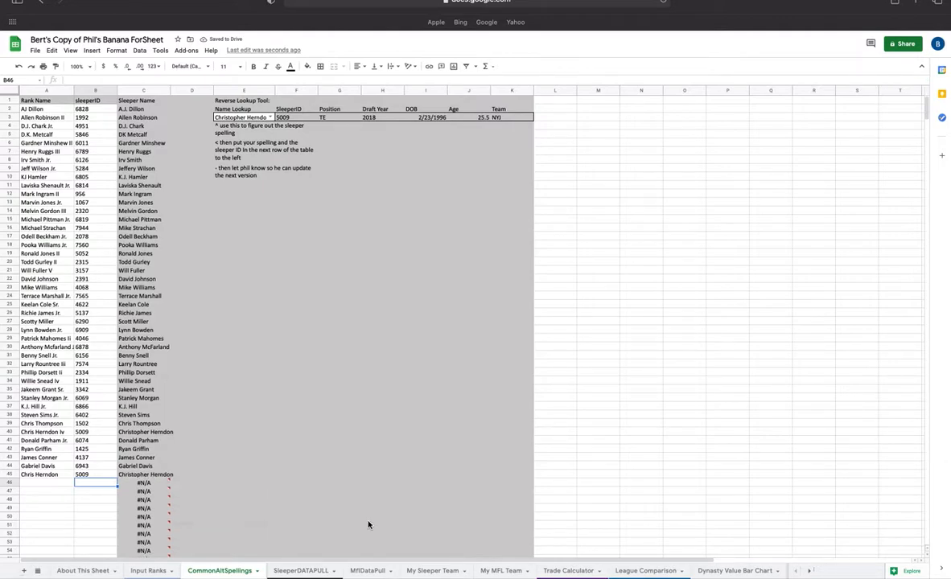
- Copy the yellow-highlighted player name Lamical Perine from the Input Ranks player column
left_click(149, 570)
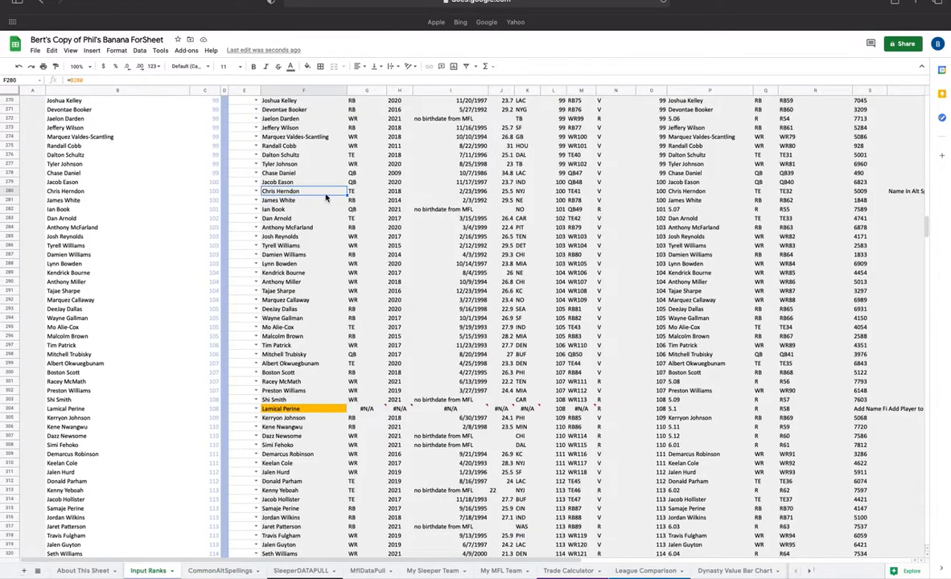
left_click(302, 410)
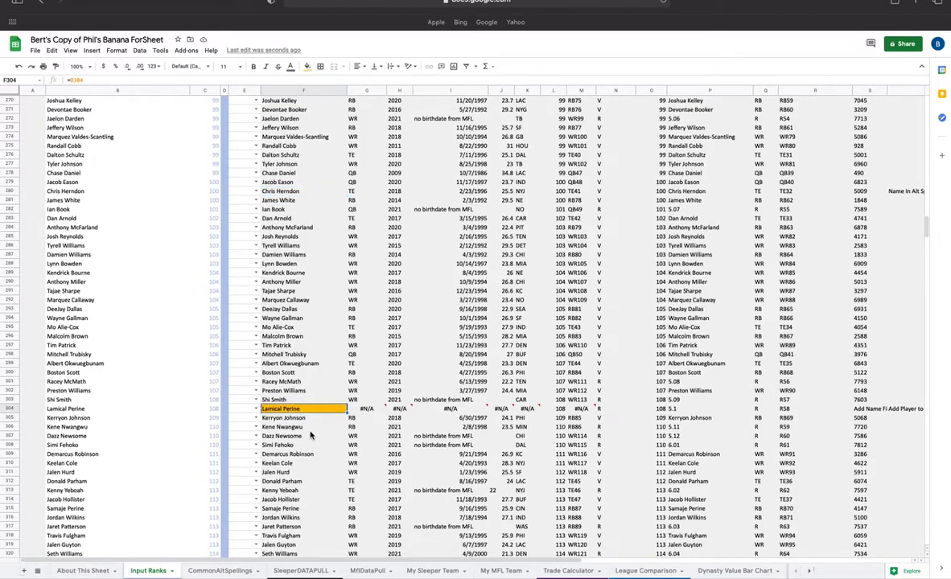
right_click(304, 411)
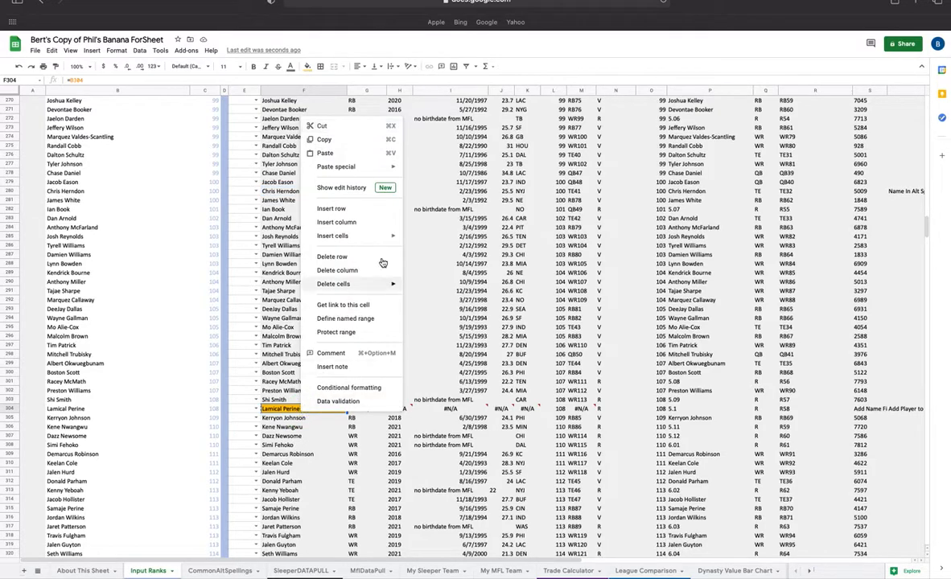
left_click(337, 140)
- Paste Lamical Perine as values only into cell A46 of the CommonAltSpellings sheet
left_click(225, 570)
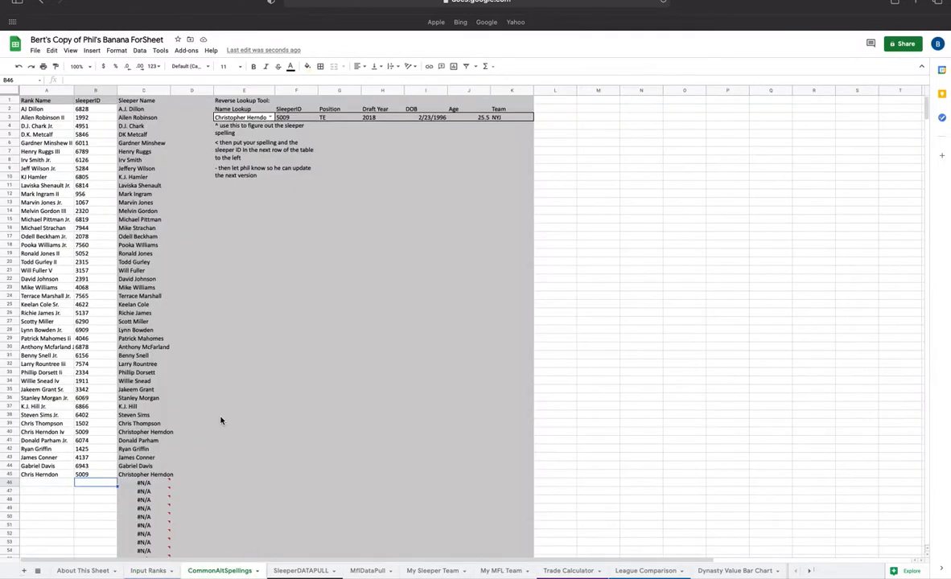
right_click(50, 482)
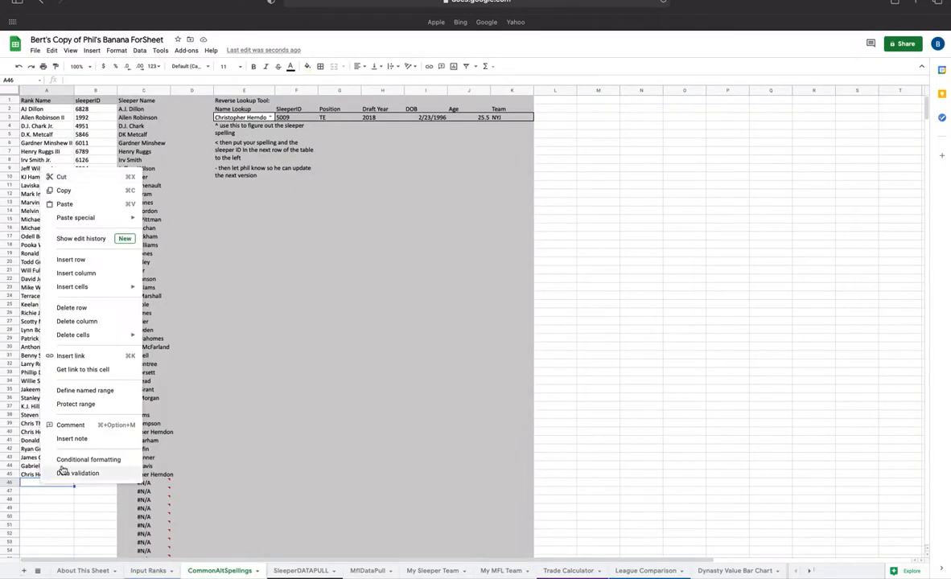
mouse_move(89, 217)
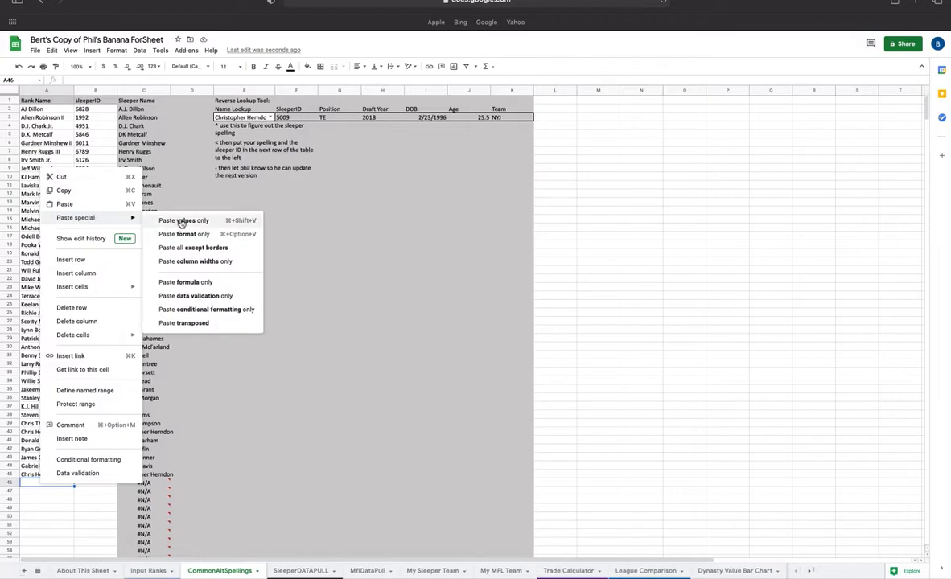
left_click(182, 222)
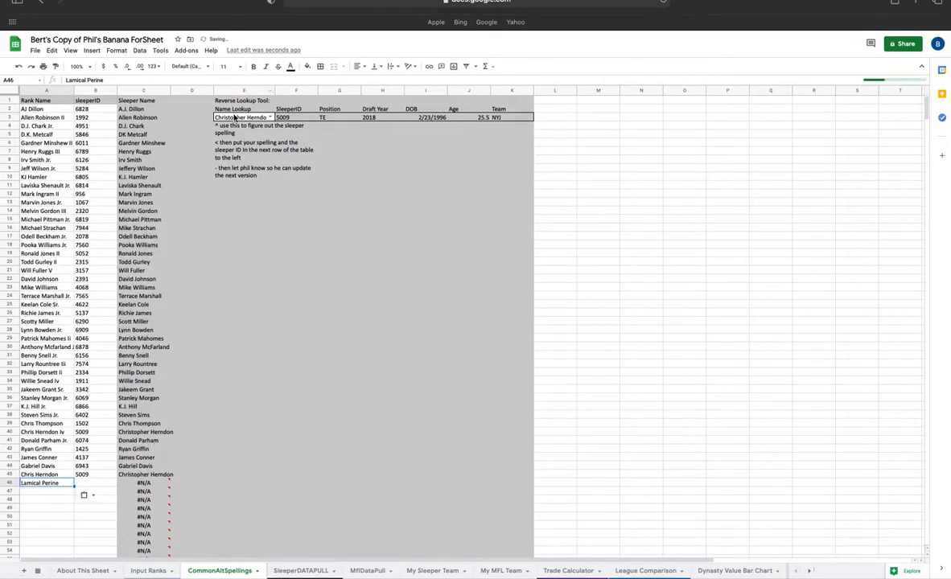
- Look up La'Mical Perine in the Reverse Lookup Tool's name field by searching 'perine'
left_click(241, 119)
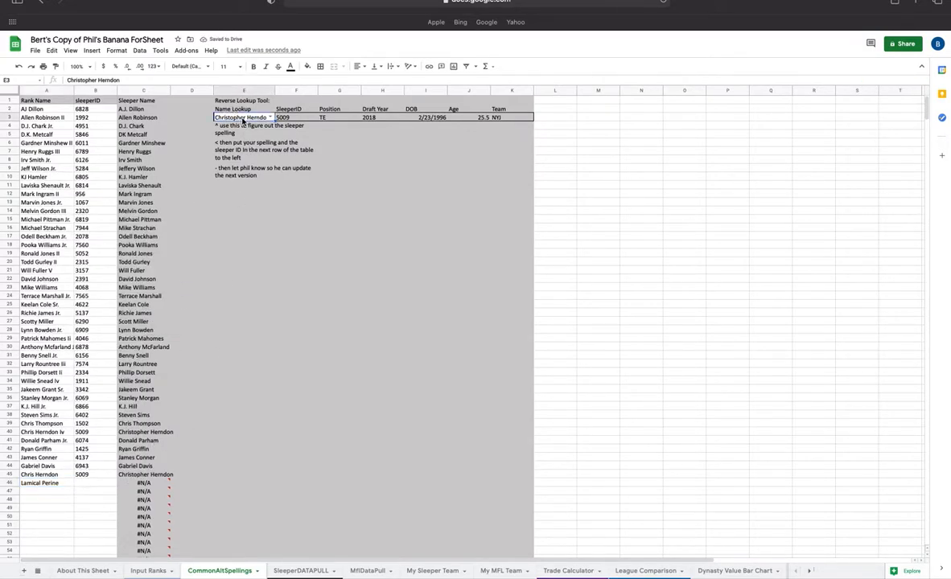
type("perine")
key("Down")
key("Down")
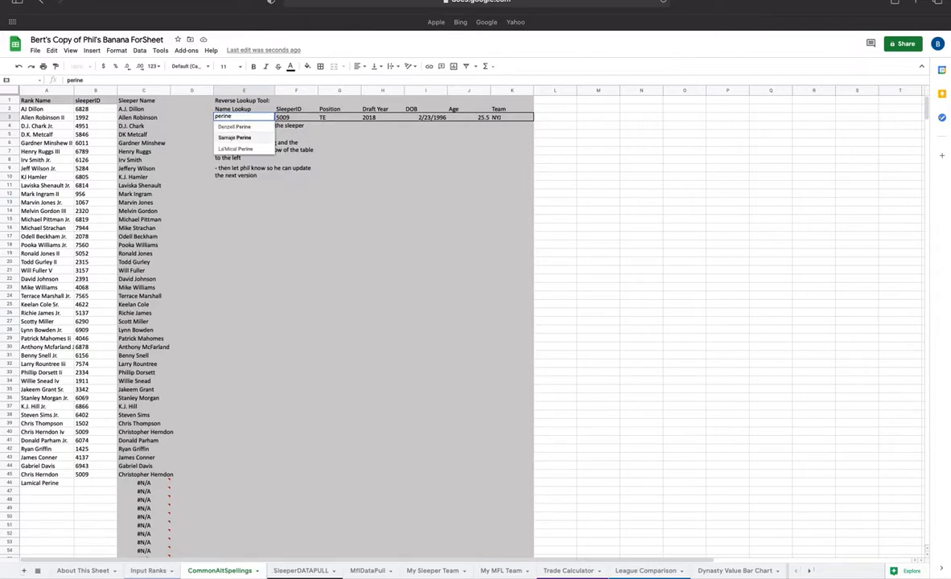
key("Return")
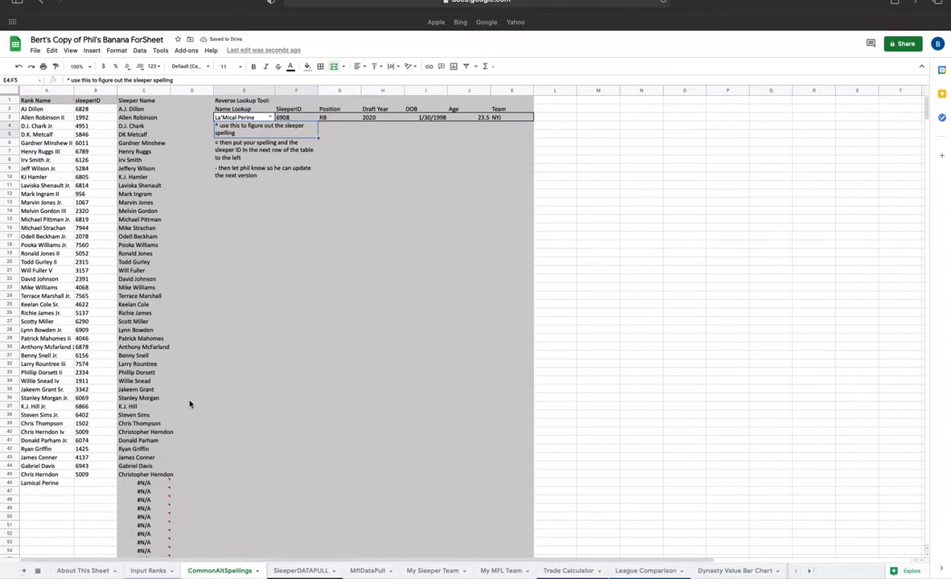
- Enter sleeper ID 6908 for Lamical Perine in cell B46
left_click(78, 485)
type("6908")
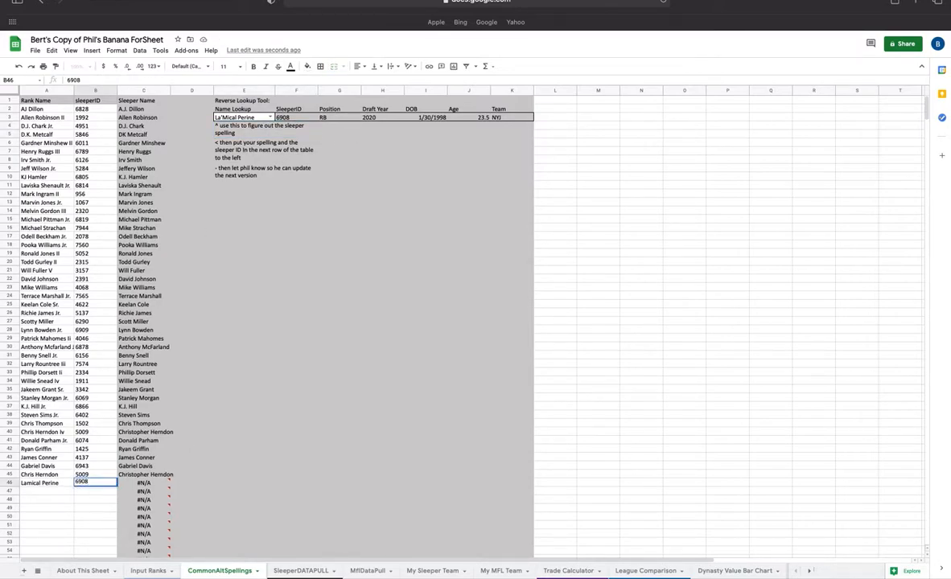
key("Return")
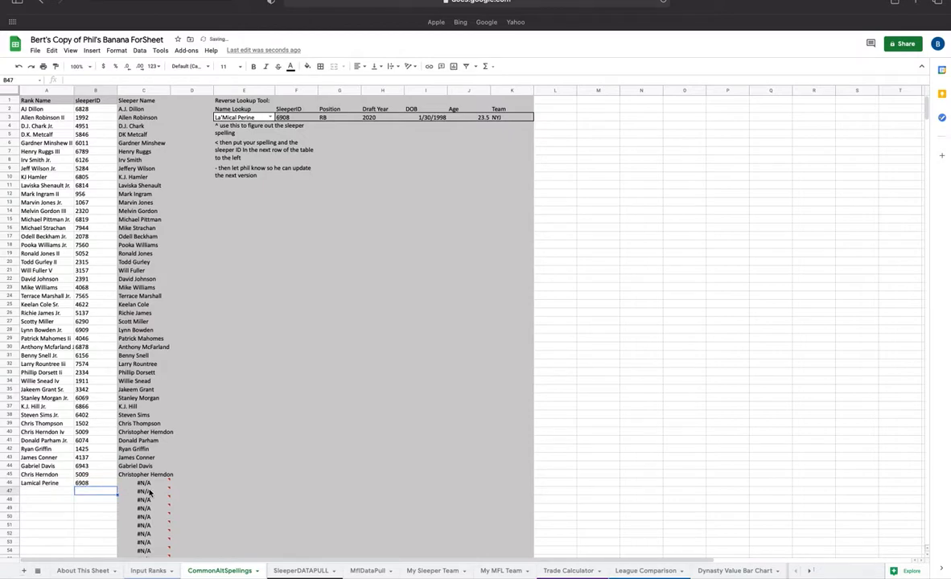
- Review the Lamical Perine row on the Input Ranks sheet and return to the top of the sheet
left_click(150, 571)
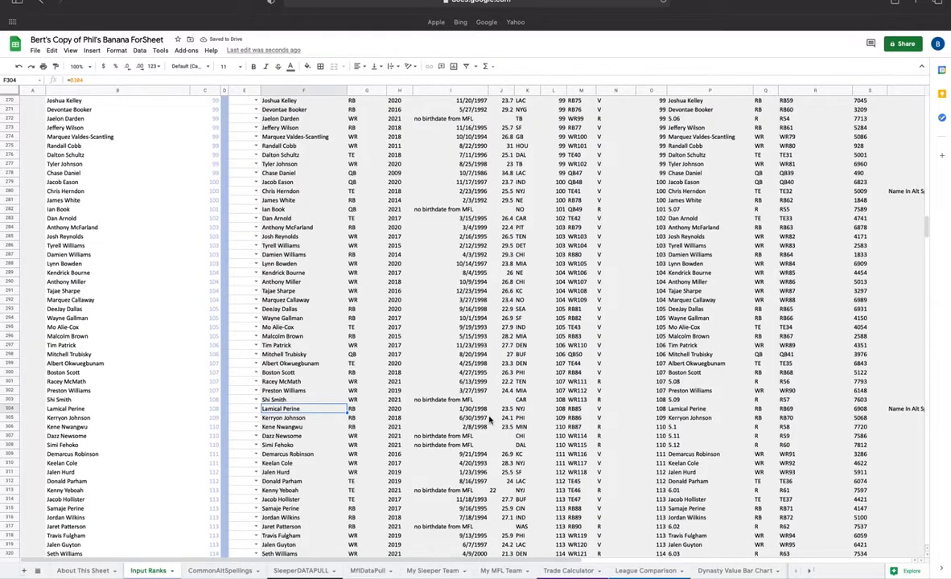
scroll(328, 354, "down", 15)
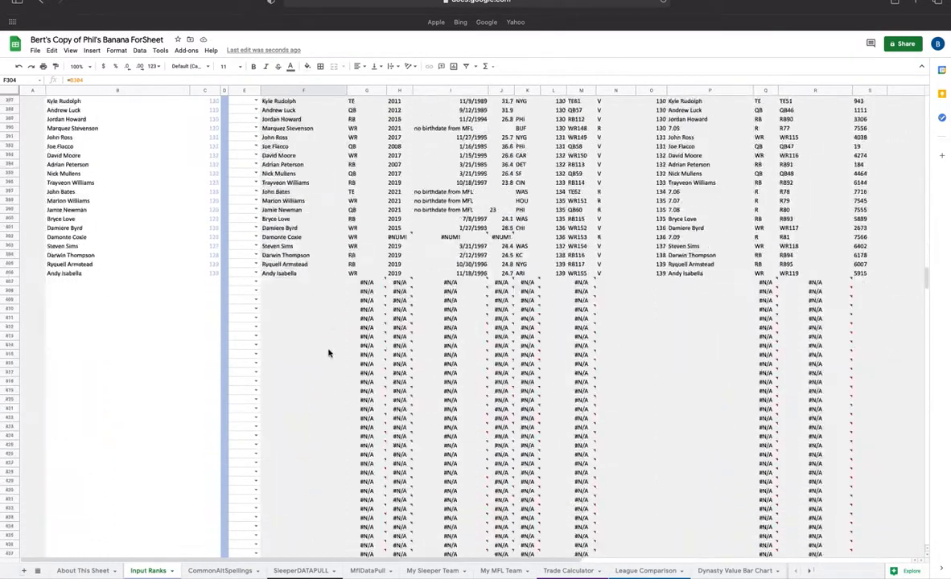
scroll(328, 351, "up", 20)
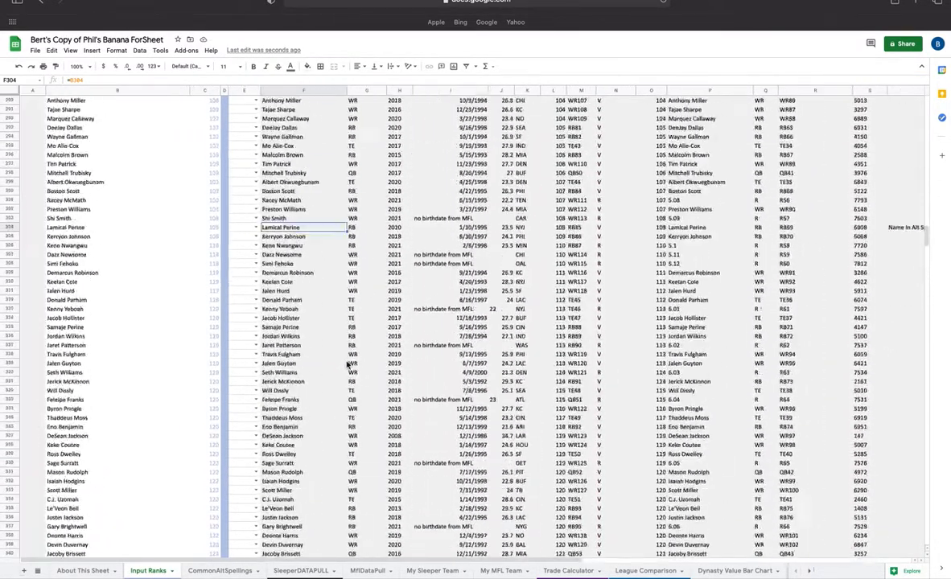
scroll(354, 451, "up", 8)
scroll(467, 570, "right", 3)
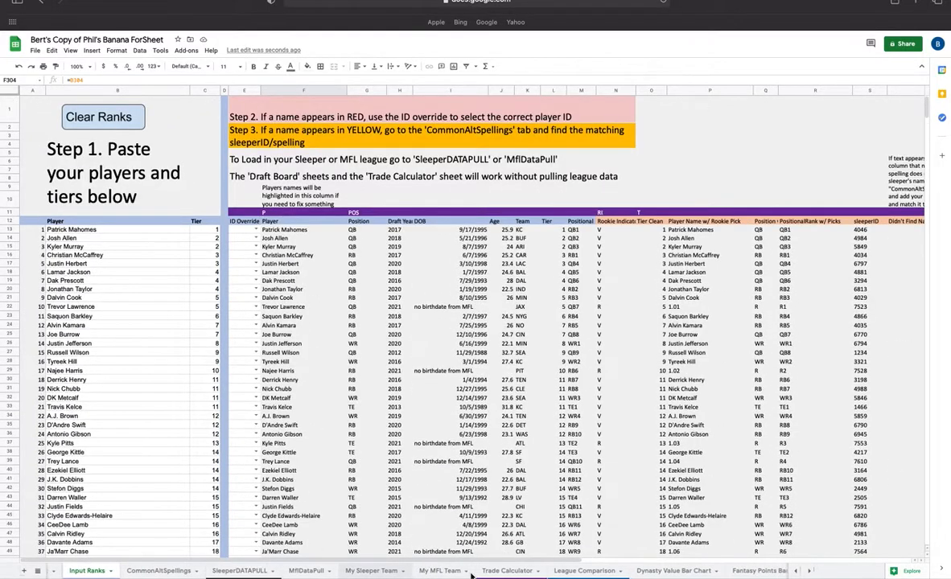
scroll(475, 567, "left", 1)
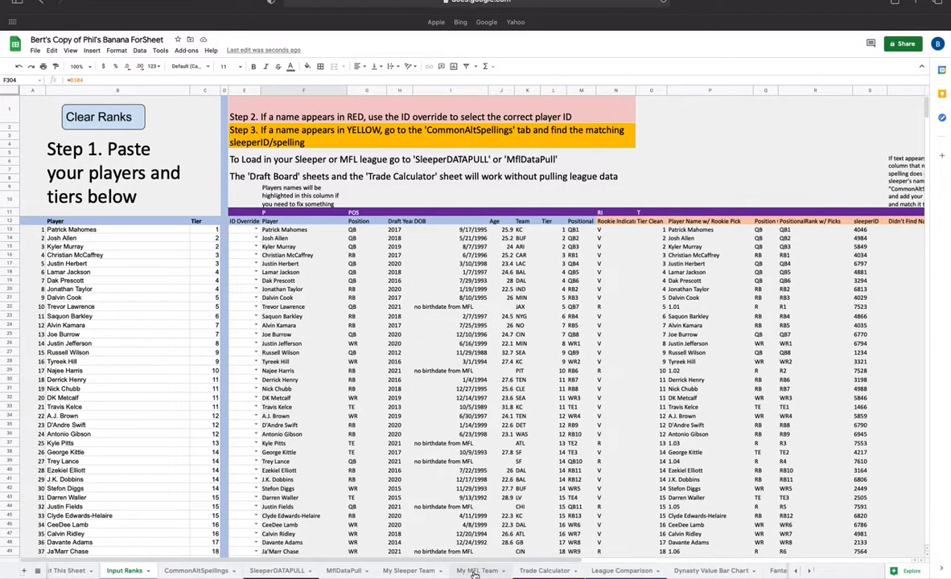
- In the Trade Calculator, add Christian McCaffrey as Team 1's asset and Saquon Barkley as Team 2's asset
left_click(542, 571)
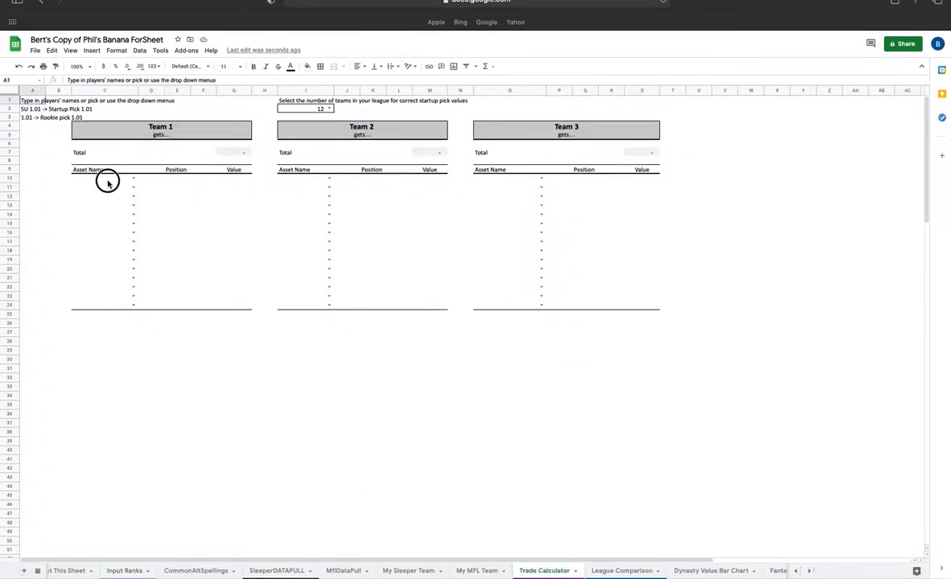
left_click(104, 179)
type("christin")
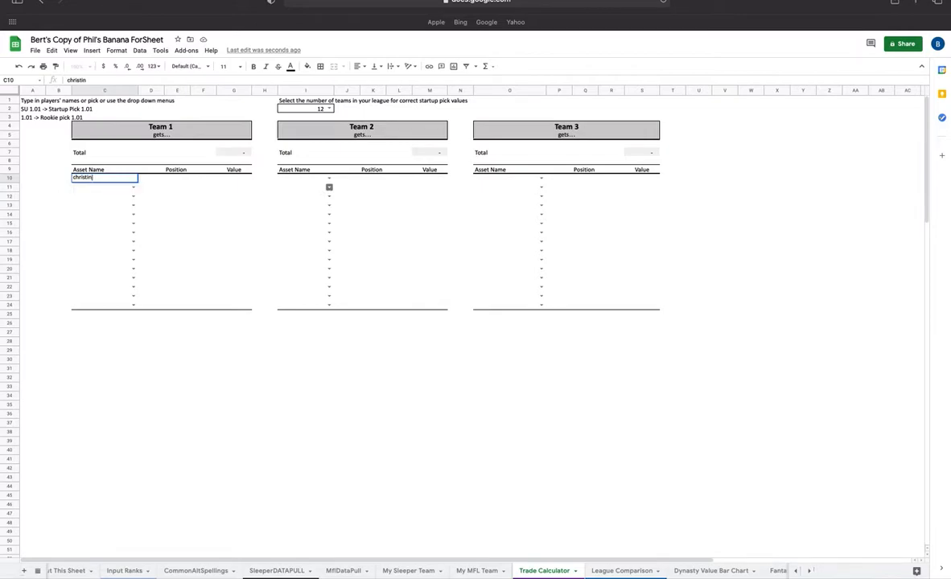
key("BackSpace")
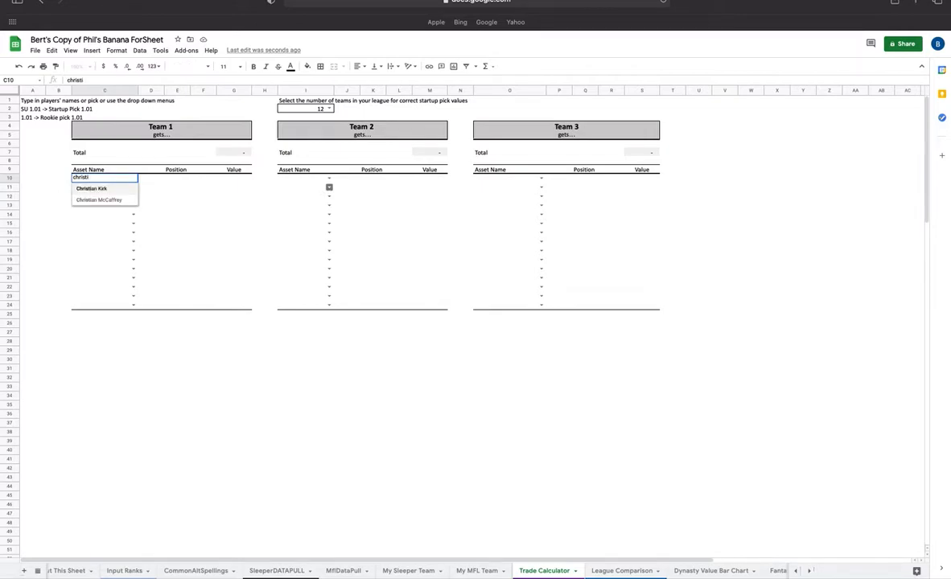
key("Return")
left_click(306, 179)
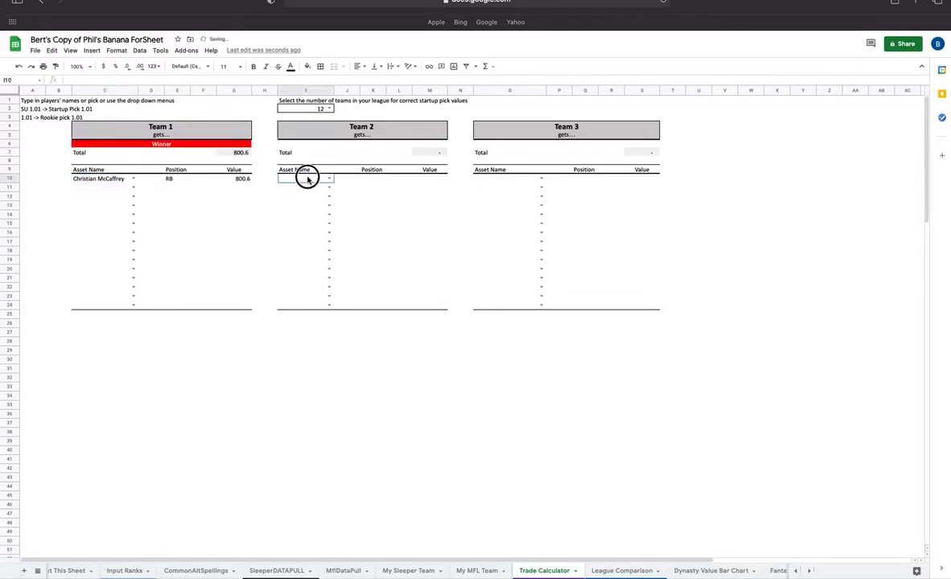
type("saq")
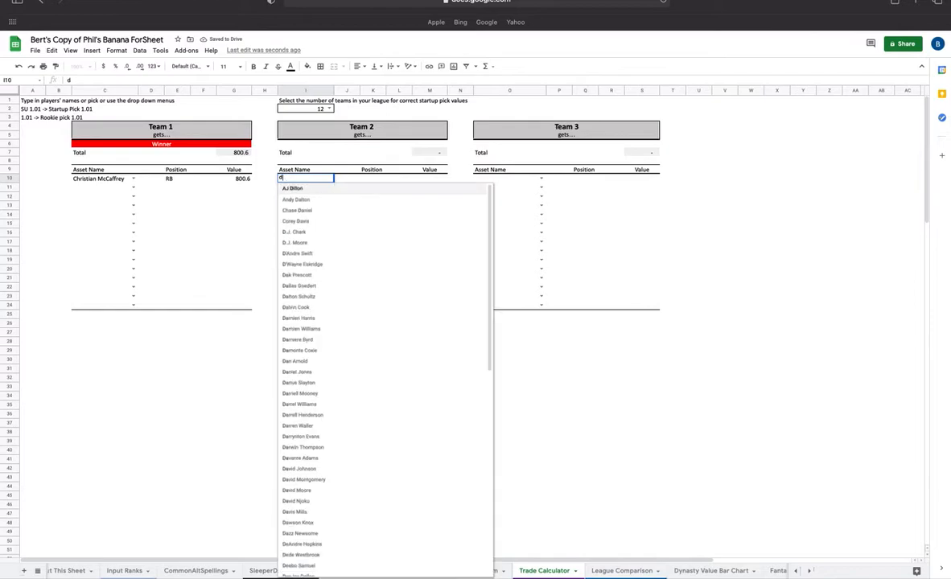
key("Return")
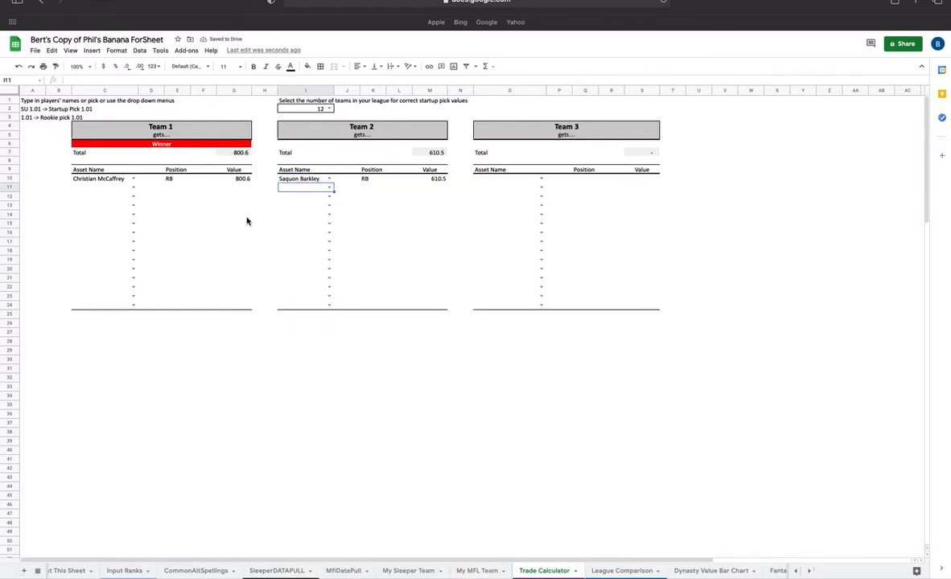
- Open the Value Calcs sheet to examine its player value calculations
scroll(287, 246, "down", 3)
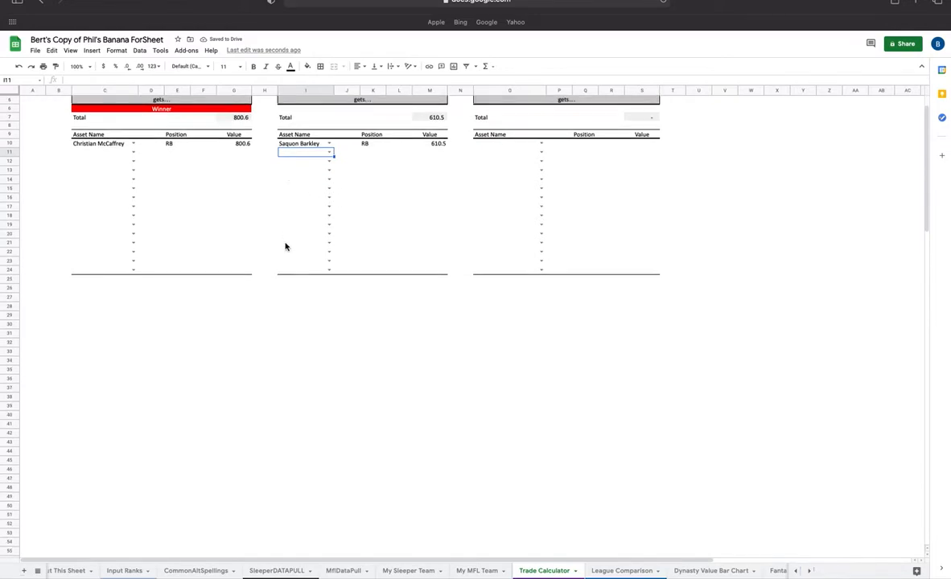
scroll(278, 215, "up", 3)
scroll(611, 570, "right", 2)
scroll(611, 571, "right", 3)
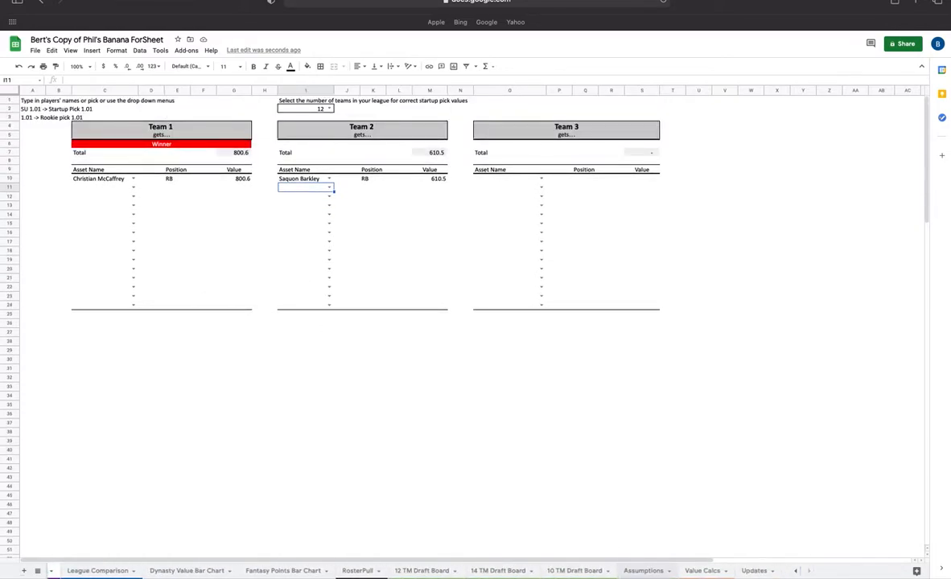
left_click(708, 571)
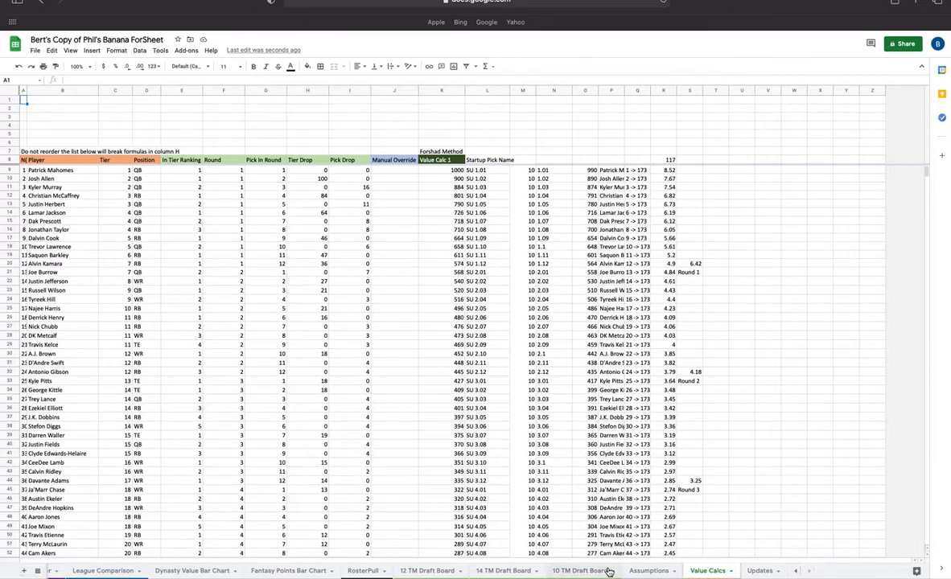
scroll(488, 571, "left", 5)
scroll(483, 571, "right", 5)
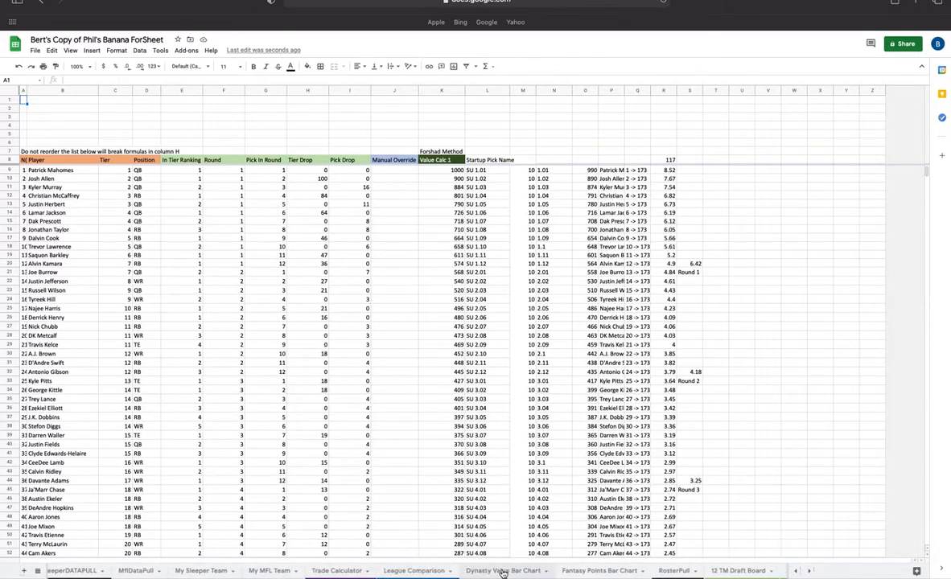
- Browse the 12 TM, 14 TM and 10 TM draft board sheets
left_click(553, 570)
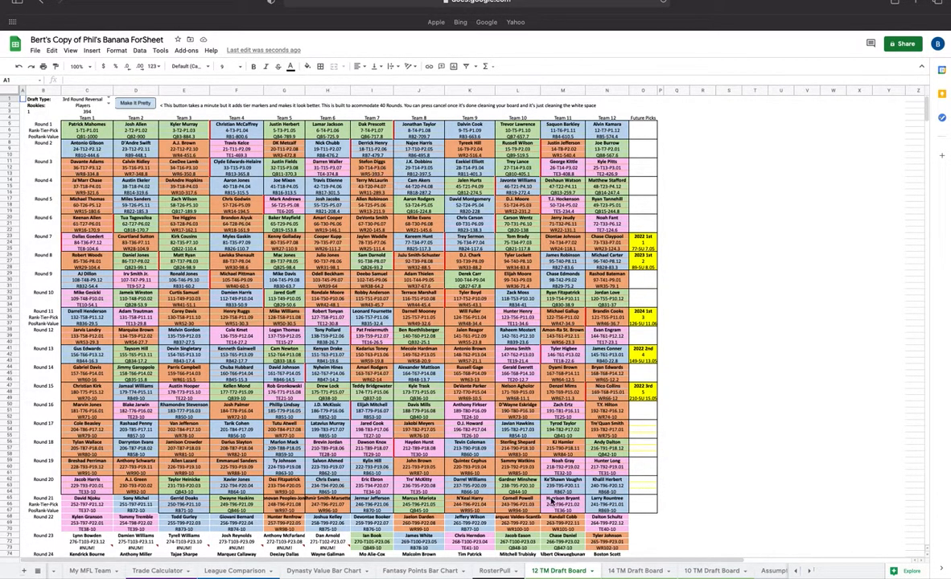
left_click(632, 571)
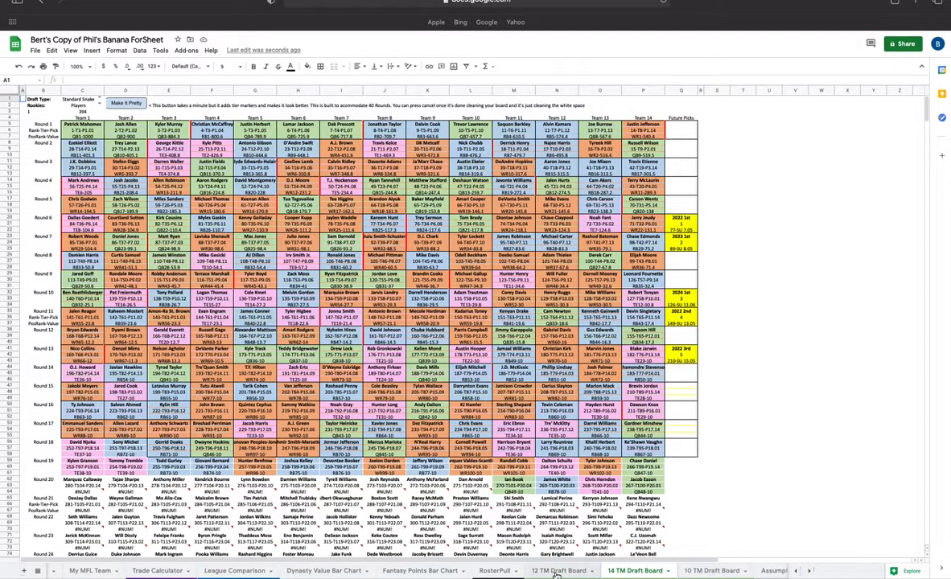
left_click(710, 573)
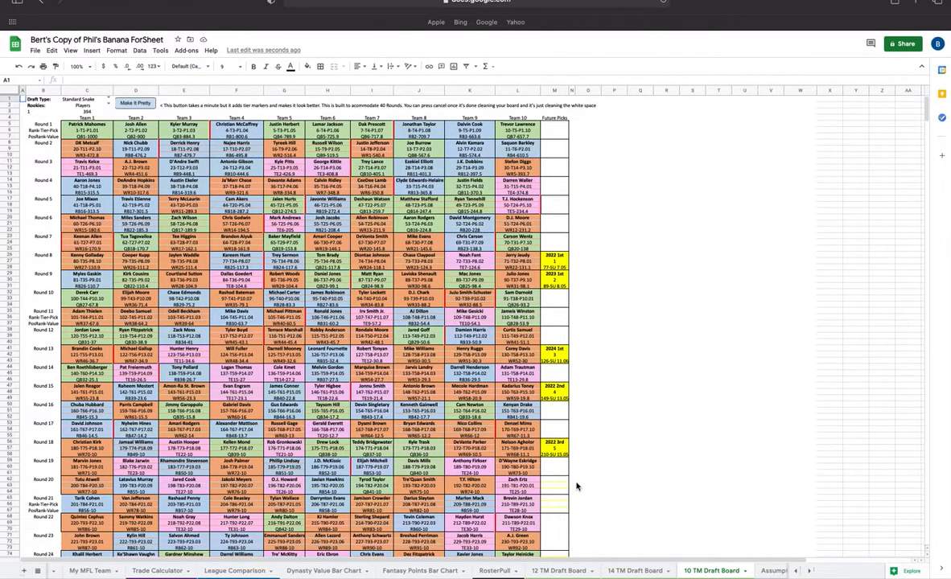
scroll(651, 570, "right", 5)
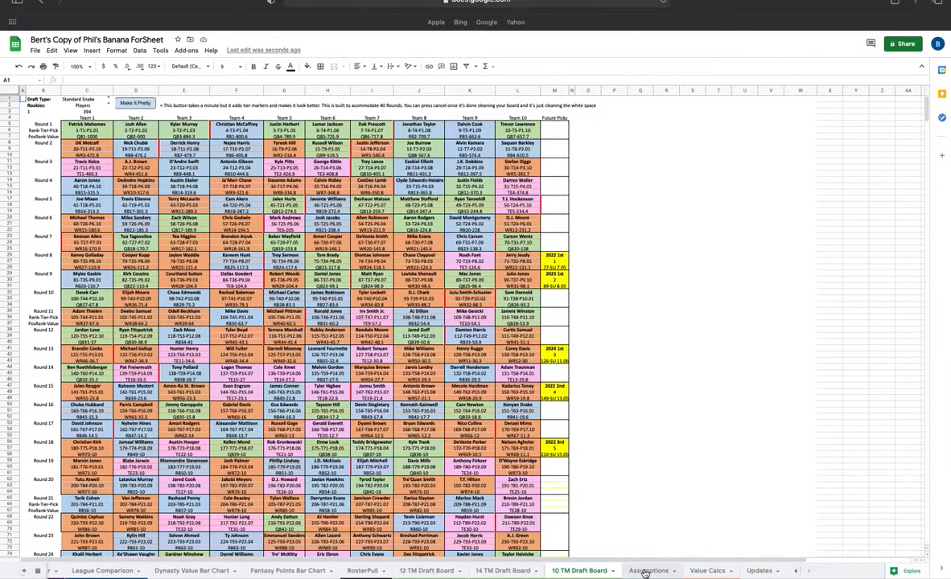
scroll(644, 573, "left", 6)
scroll(641, 573, "left", 5)
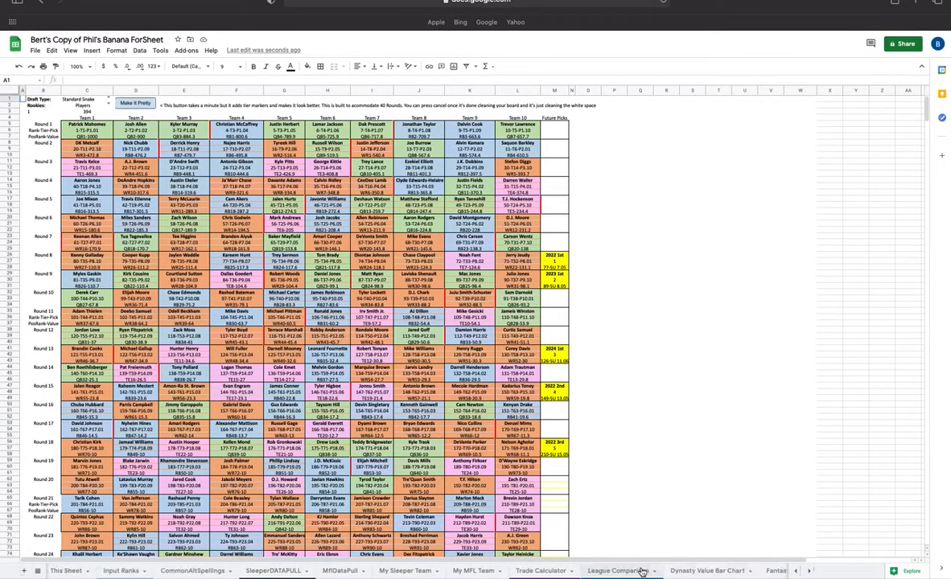
- Open the SleeperDATAPULL and MflDataPull sheets to read their league import instructions
left_click(305, 570)
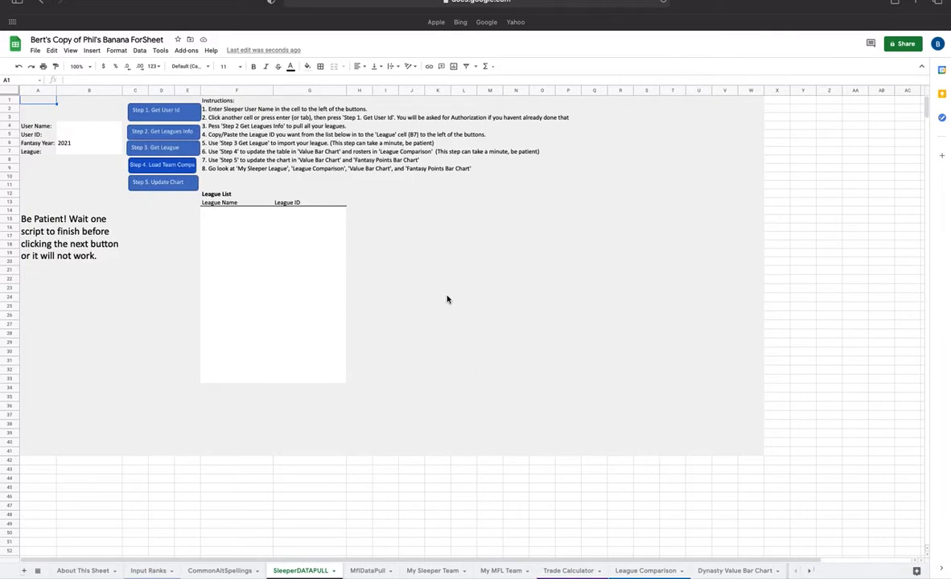
left_click(385, 573)
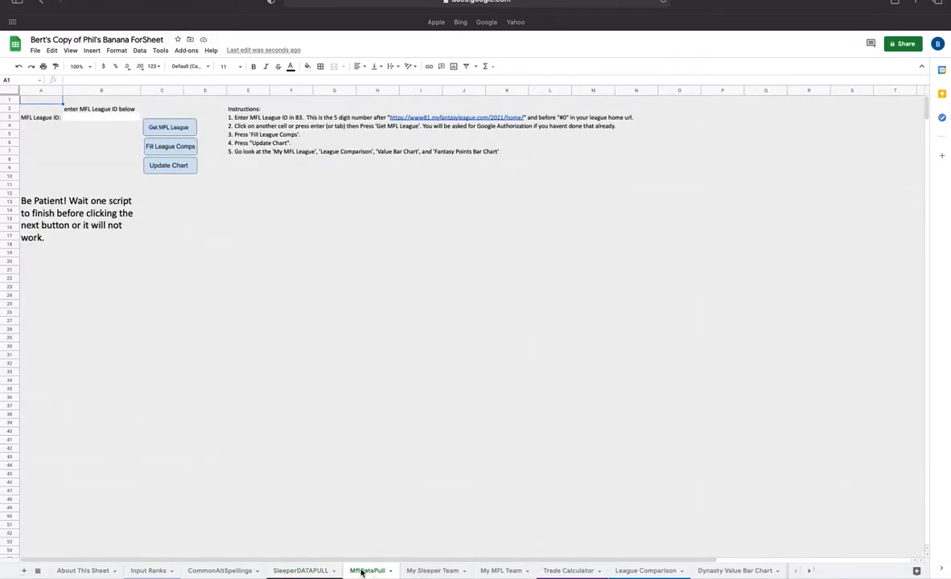
left_click(308, 571)
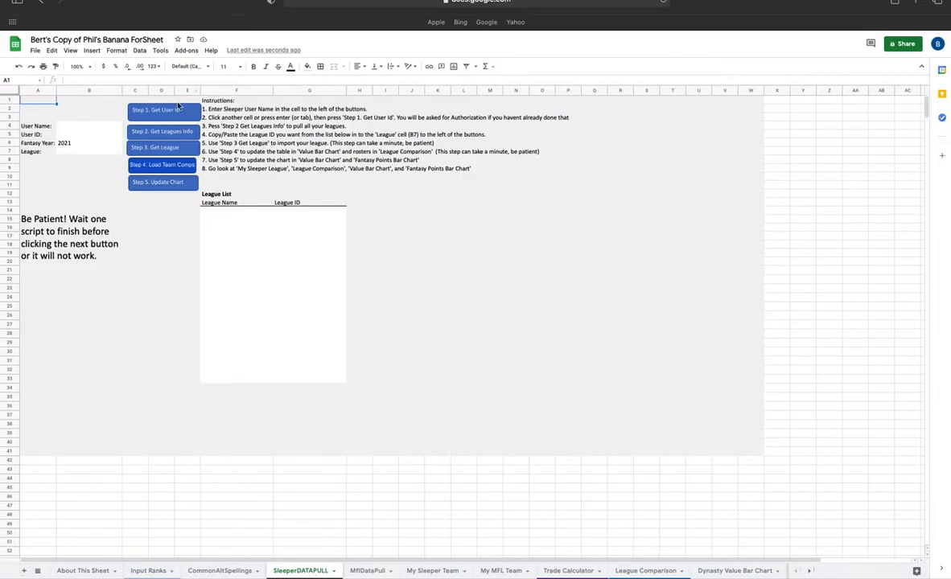
- Enter the Sleeper user name in the User Name cell of the SleeperDATAPULL sheet
left_click(78, 128)
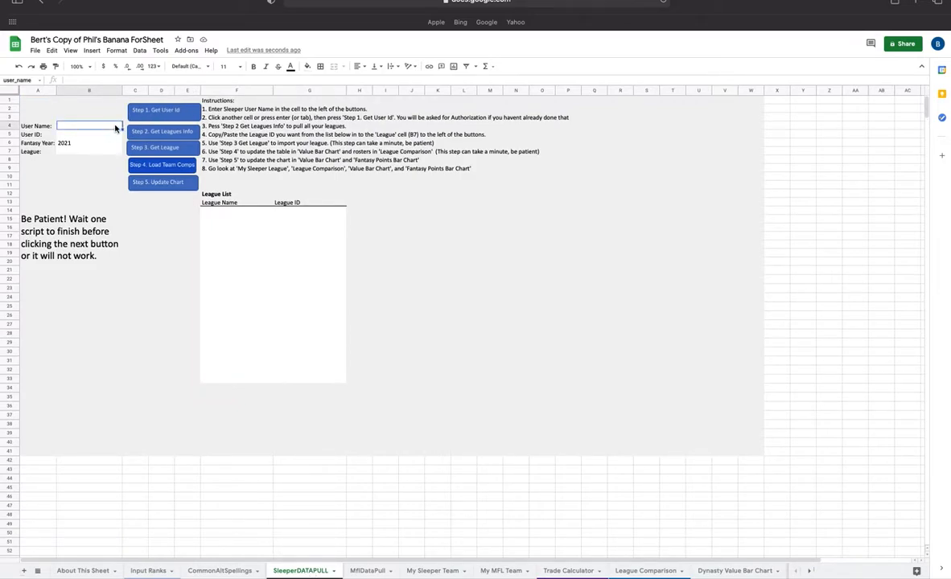
type("P")
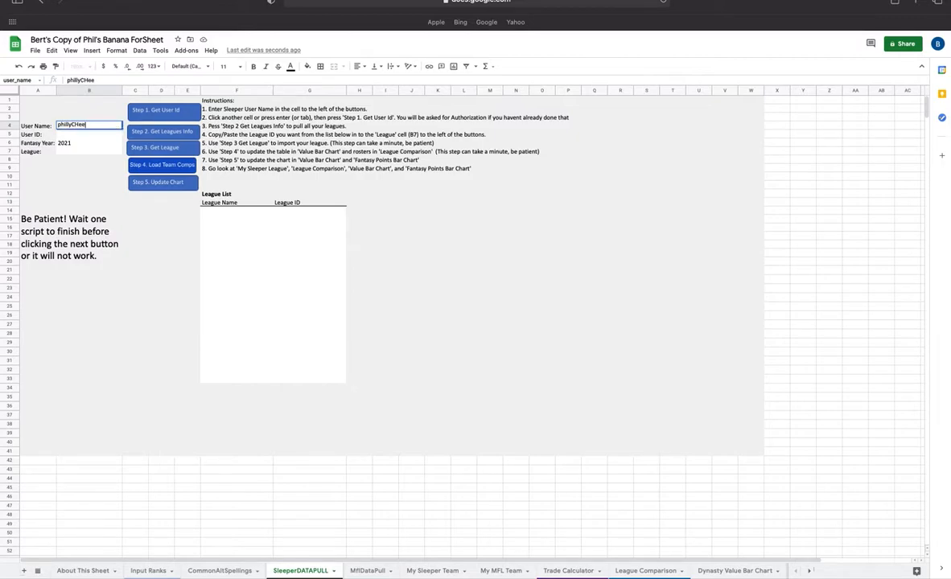
type("hillycheese22")
- Run the Step 1 Get User Id script and continue its authorization with the signed-in Google account
left_click(164, 114)
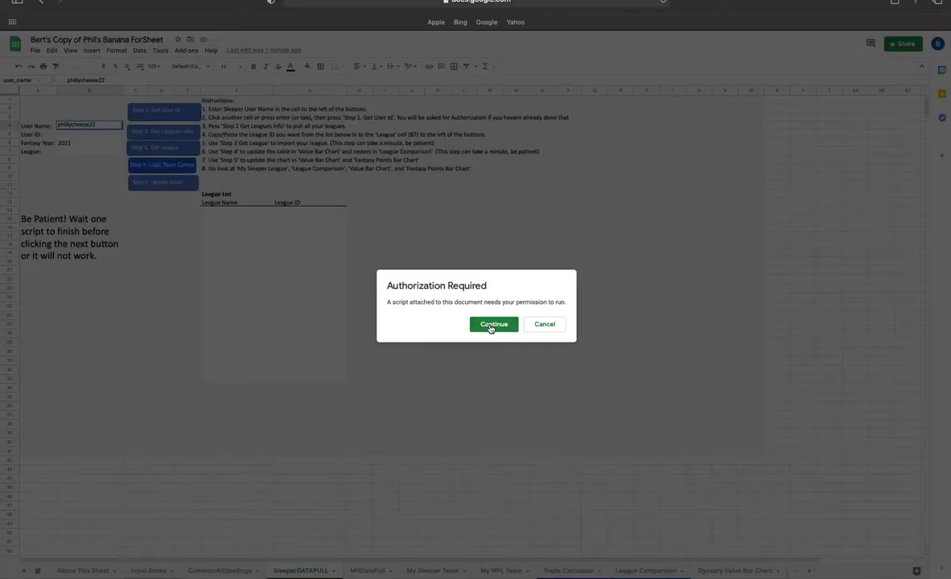
left_click_drag(386, 305, 569, 310)
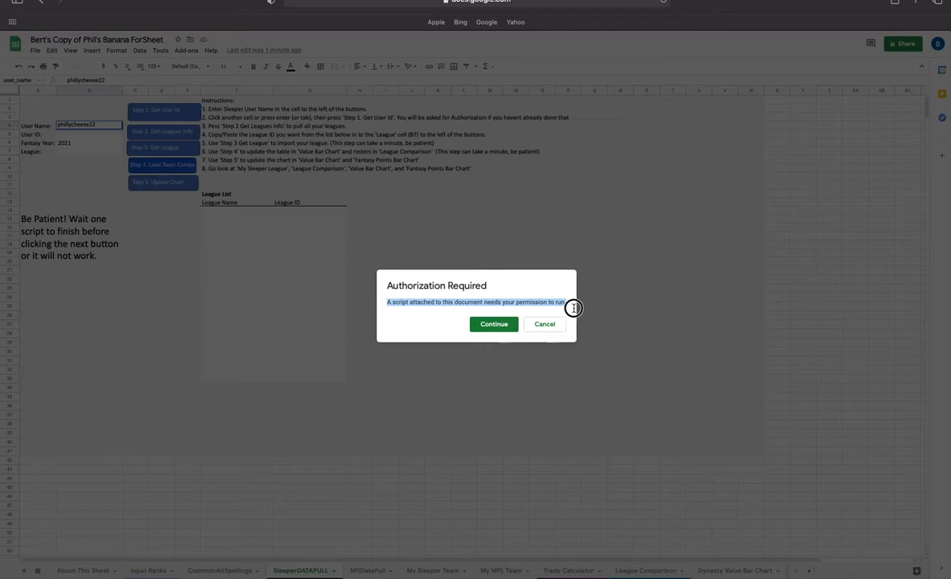
left_click(440, 316)
left_click(495, 326)
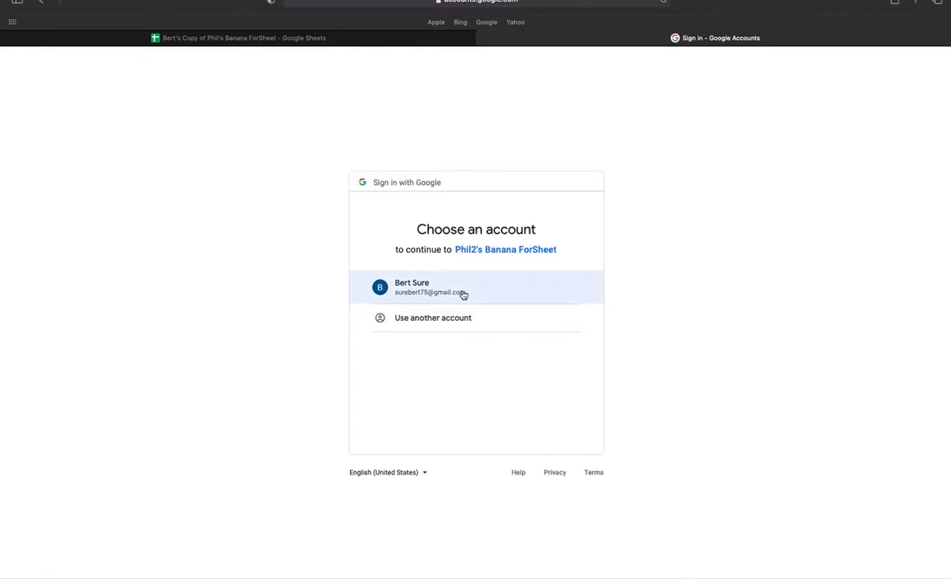
left_click(459, 290)
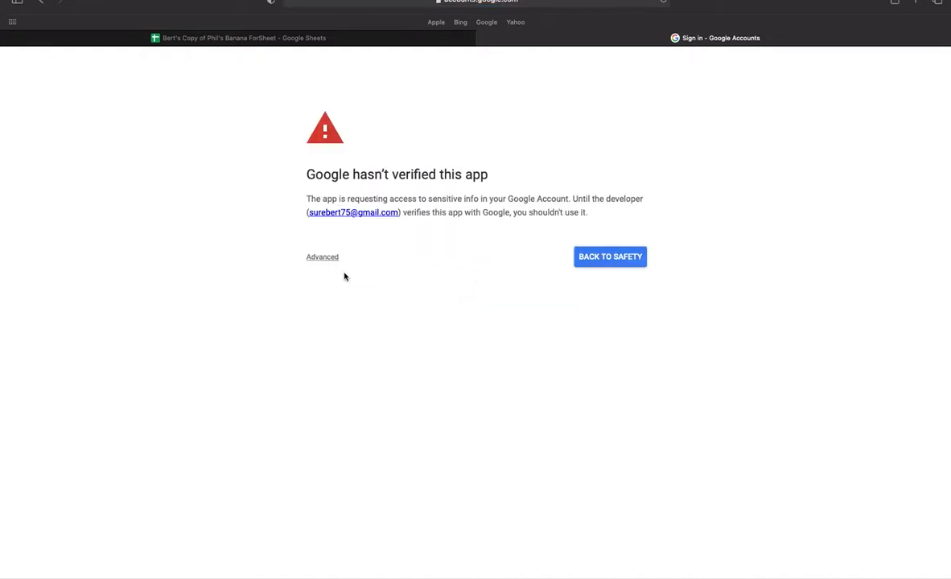
- Proceed past the unverified app warning through Advanced and allow the script access to the Google account
left_click_drag(309, 174, 459, 174)
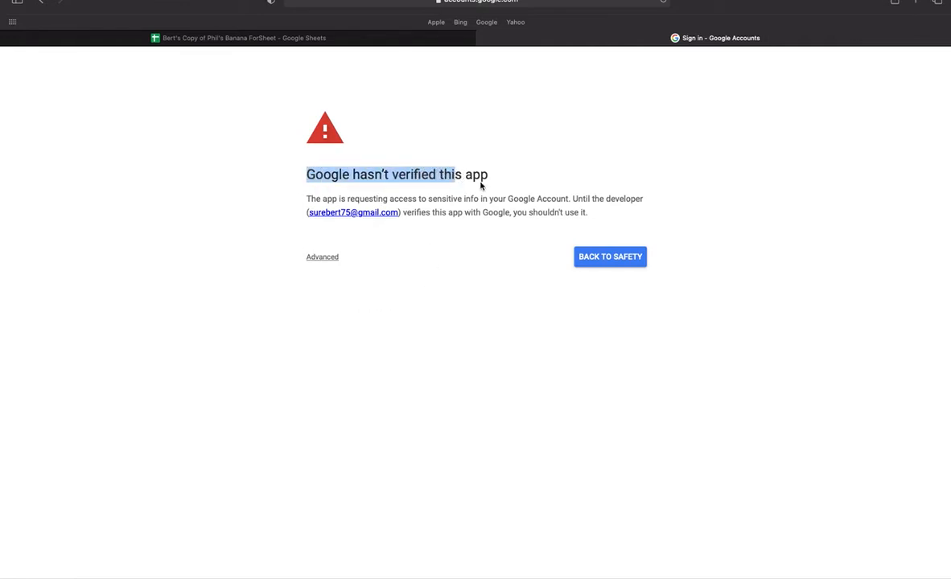
left_click(475, 165)
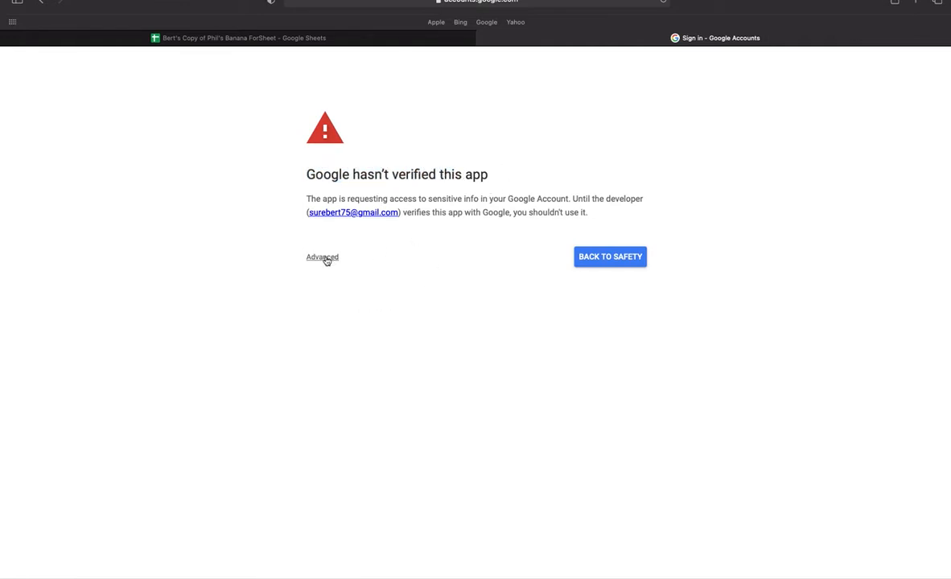
left_click_drag(565, 197, 484, 212)
left_click(482, 212)
left_click_drag(407, 212, 297, 214)
left_click(299, 214)
left_click(322, 258)
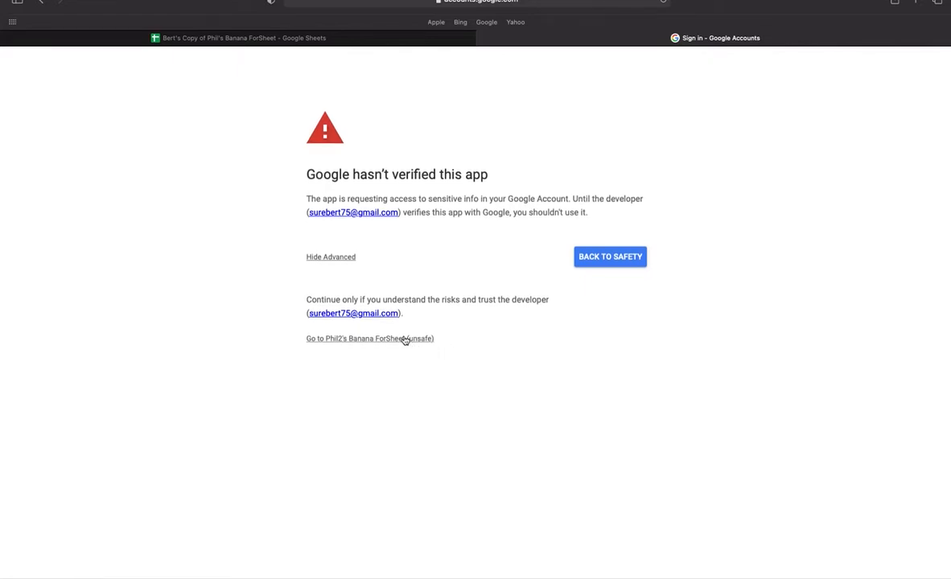
left_click(318, 339)
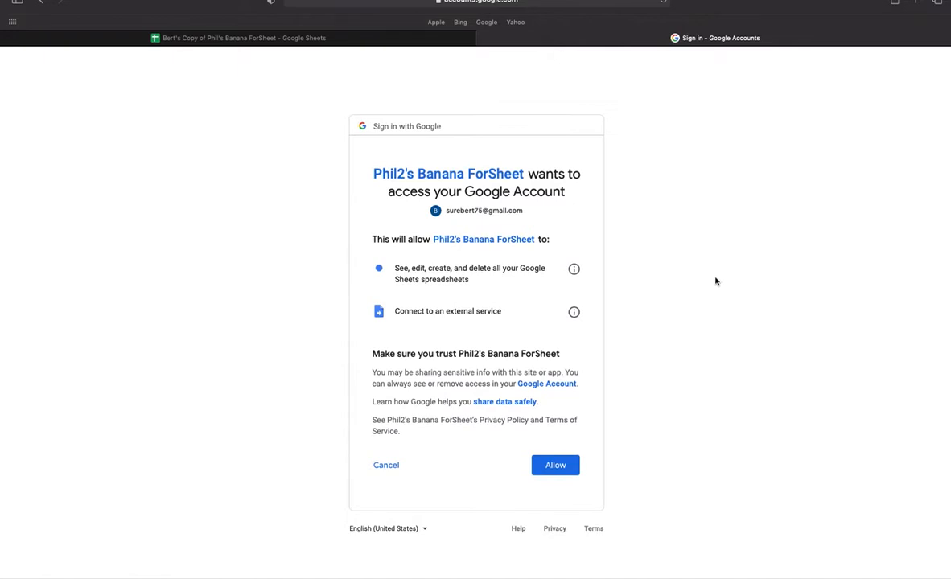
left_click(564, 467)
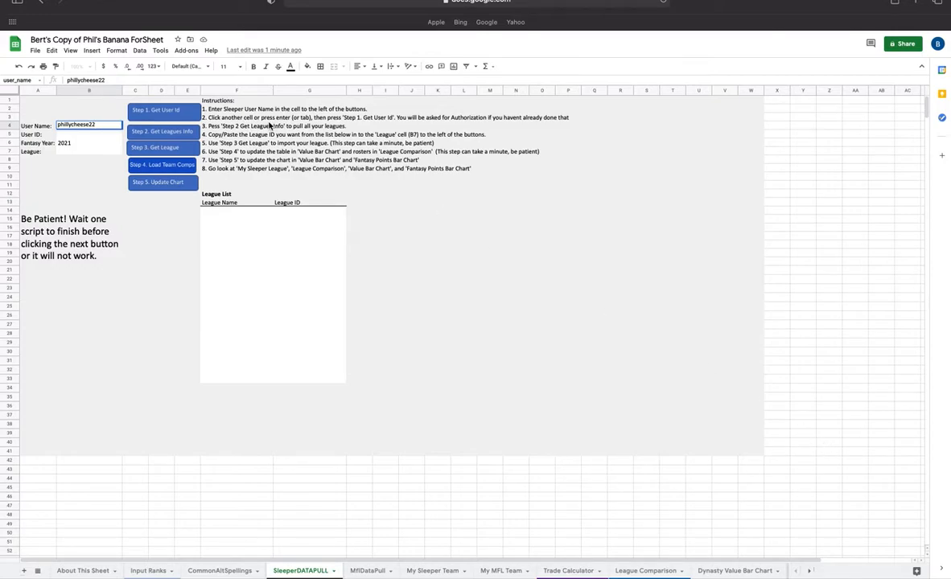
- Run Get User Id again, dismiss the error notice, and rerun the script to fill the user ID
left_click(169, 112)
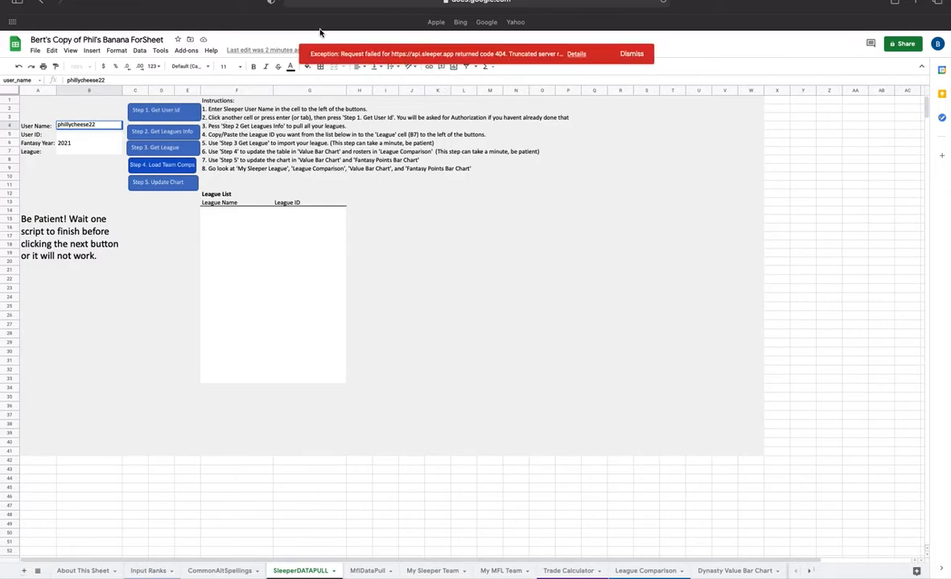
left_click(632, 54)
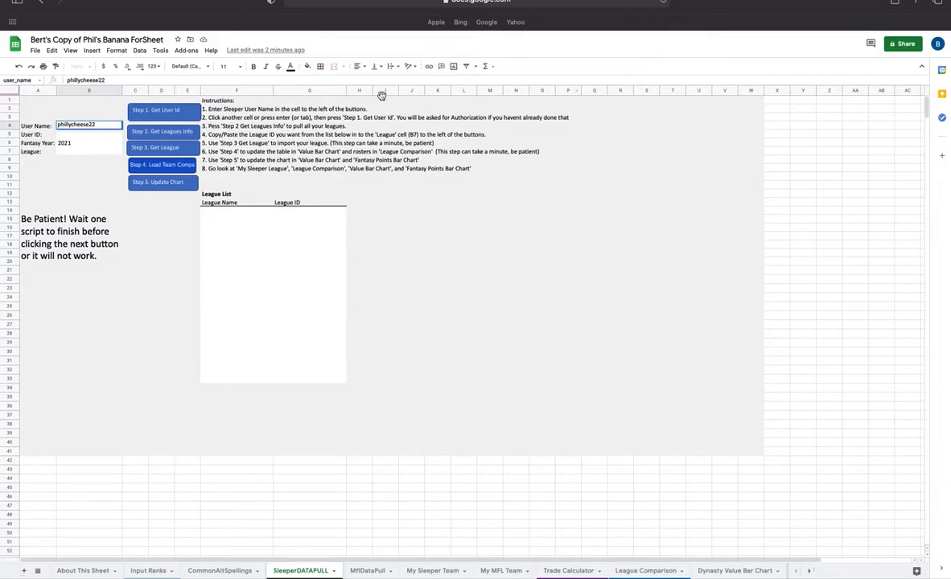
left_click(94, 109)
left_click(160, 111)
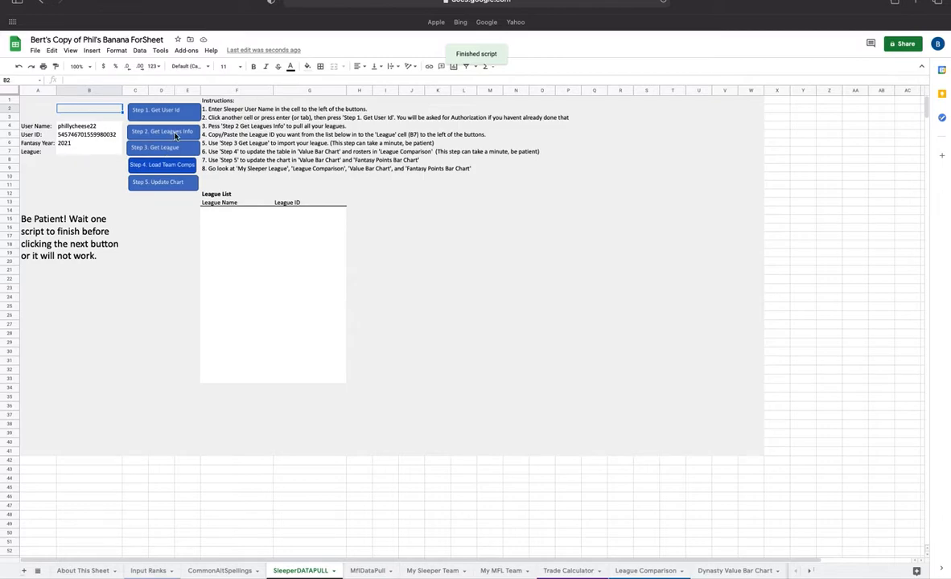
- Run Get Leagues Info, then copy the Schenectady Dynasty League's ID and paste it into the League cell
left_click(175, 136)
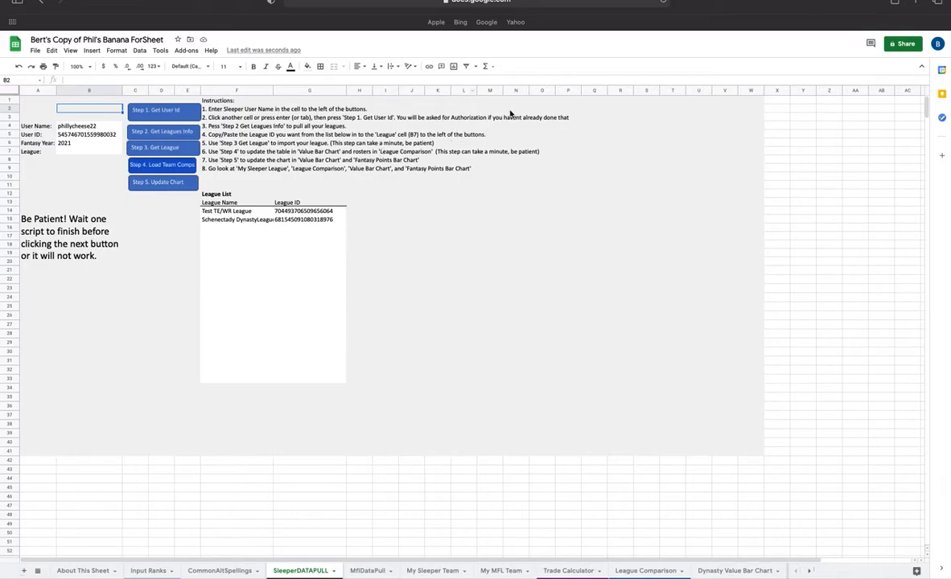
left_click(298, 220)
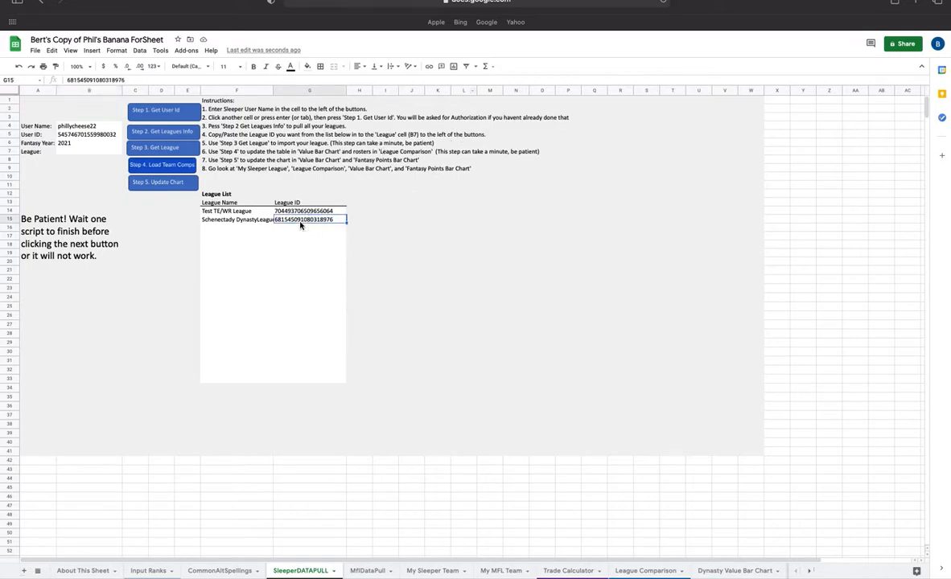
left_click(216, 211)
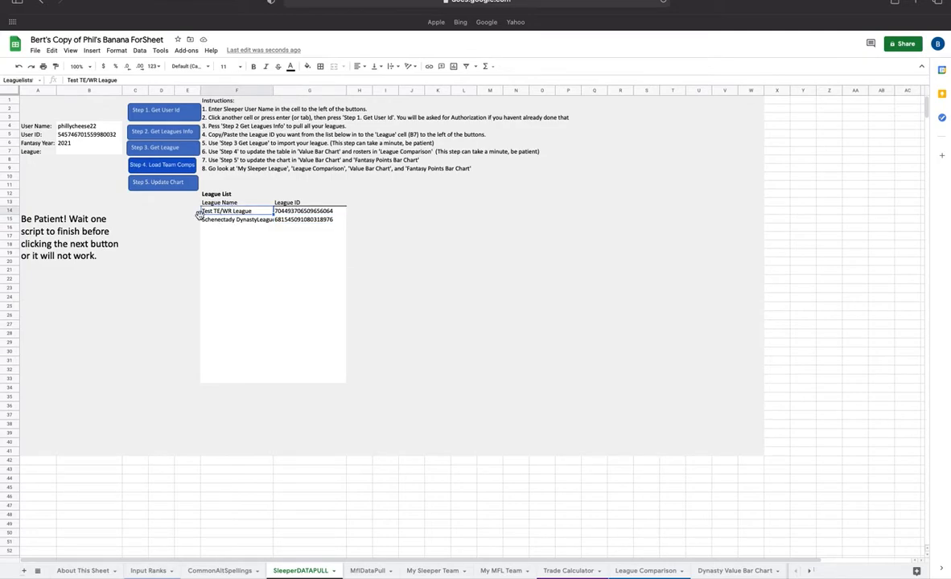
left_click(296, 223)
key("ctrl+c")
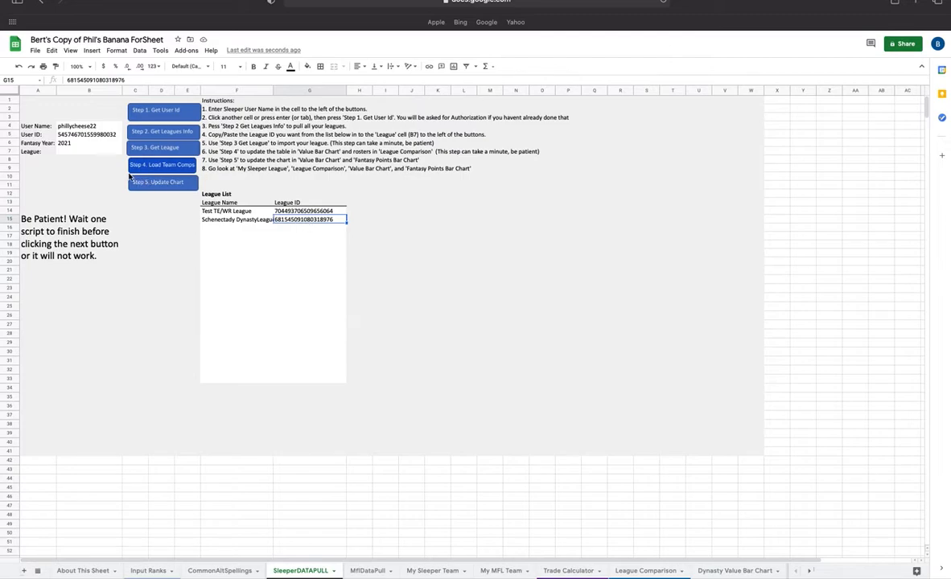
left_click(101, 153)
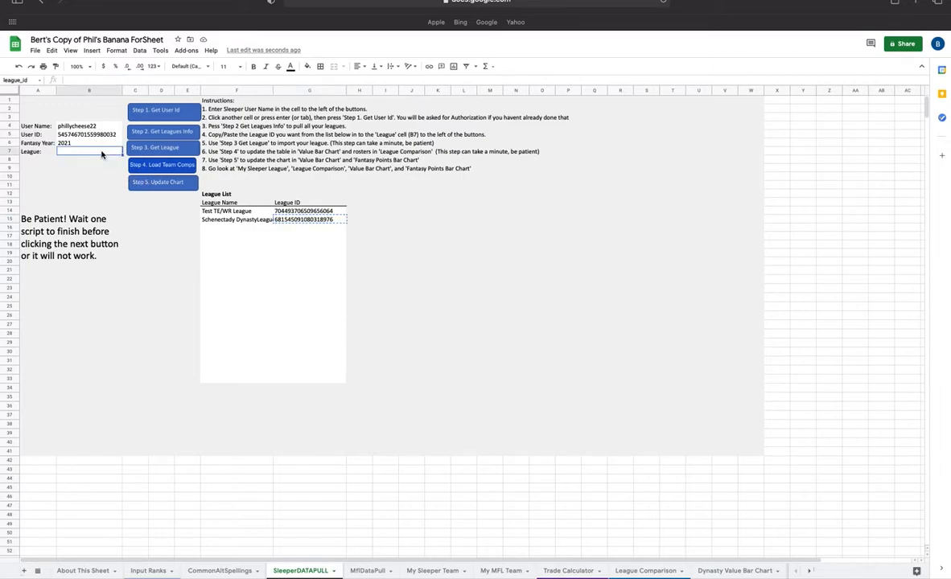
right_click(304, 225)
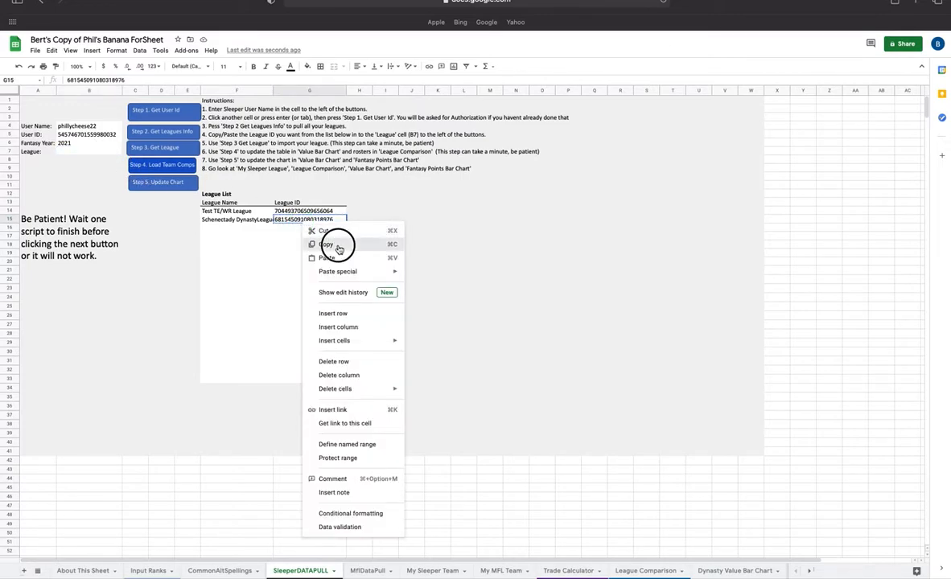
left_click(319, 243)
right_click(82, 151)
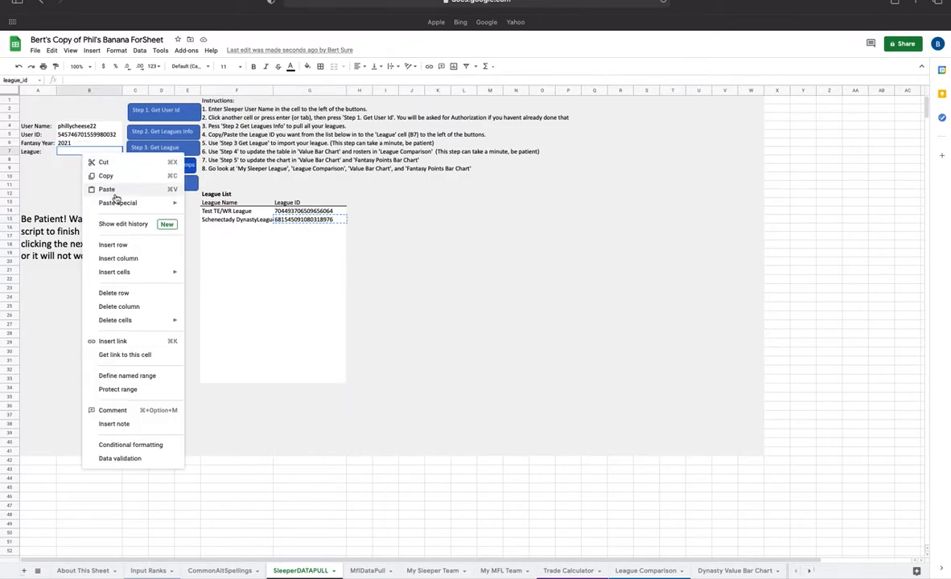
mouse_move(118, 204)
left_click(213, 207)
left_click(65, 161)
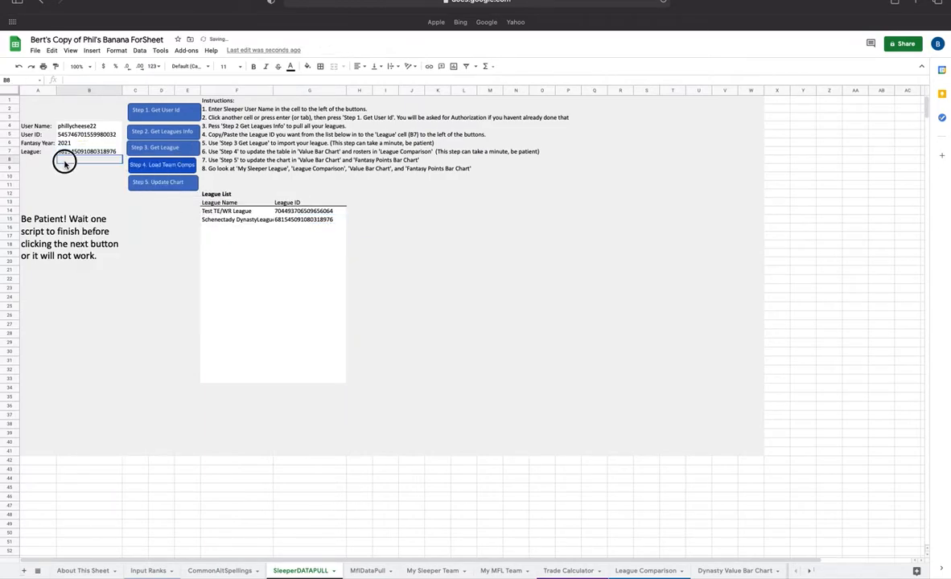
- Run the Step 3 Get League script to import the league and open the My Sleeper Team sheet
left_click(165, 150)
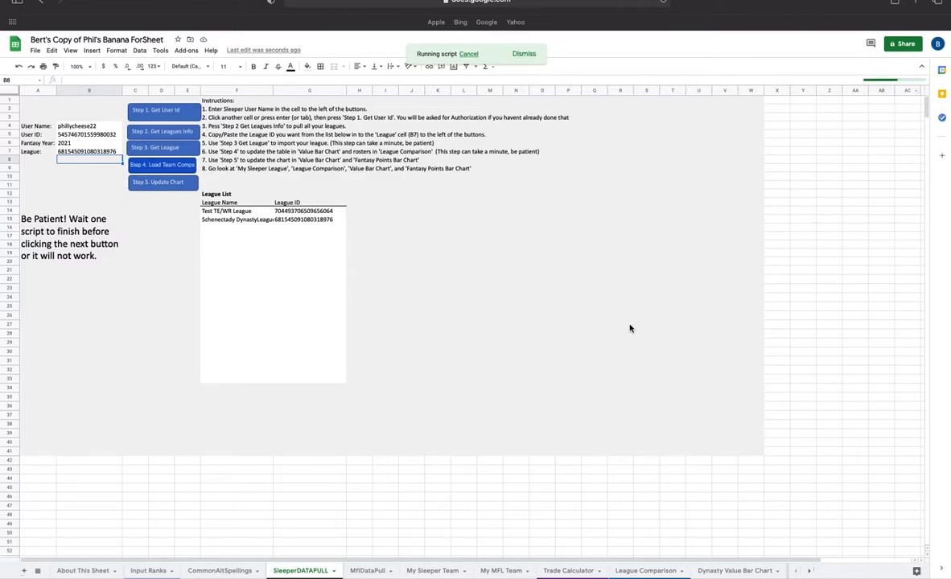
scroll(444, 575, "right", 1)
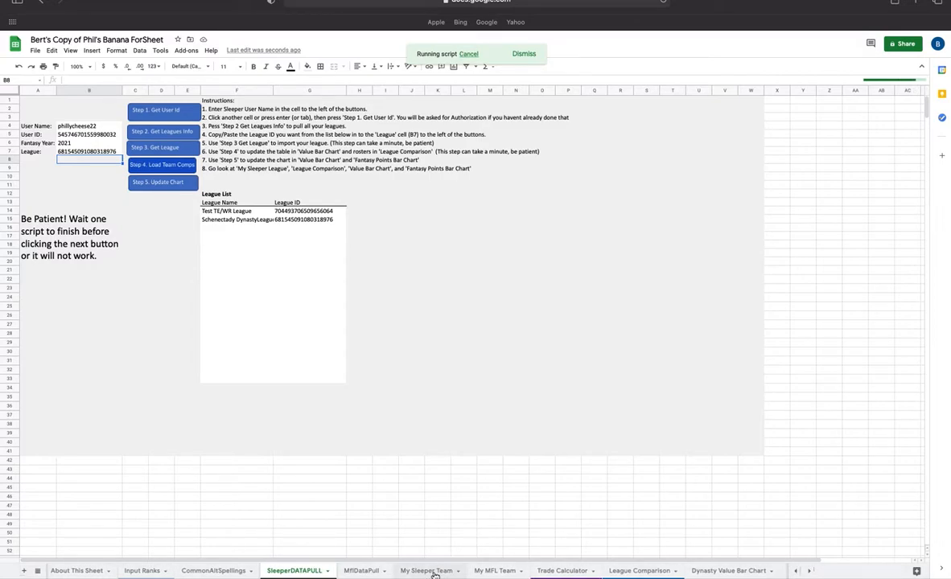
left_click(434, 572)
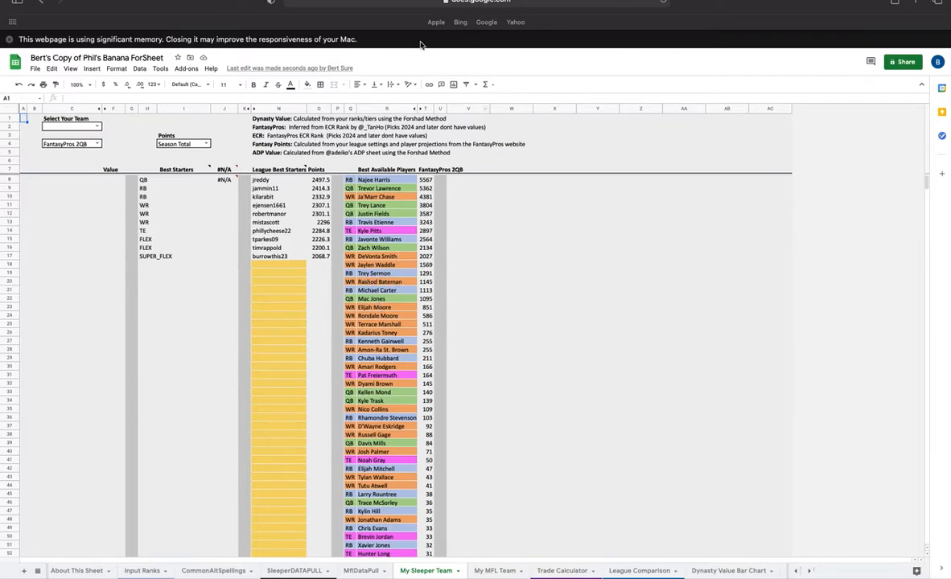
- Select the user's own team, then switch the value source to ADP Value and afterwards to Dynasty Value
left_click(99, 127)
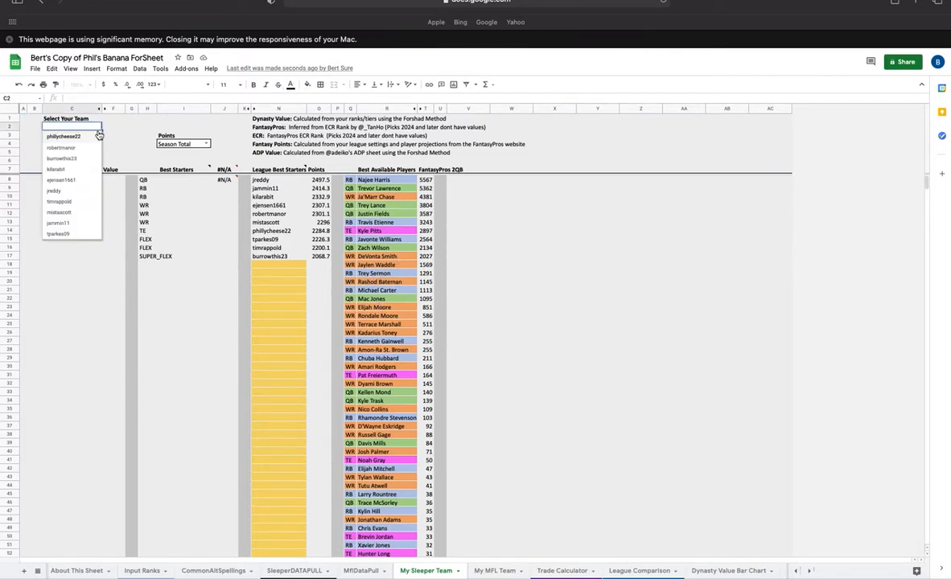
left_click(74, 136)
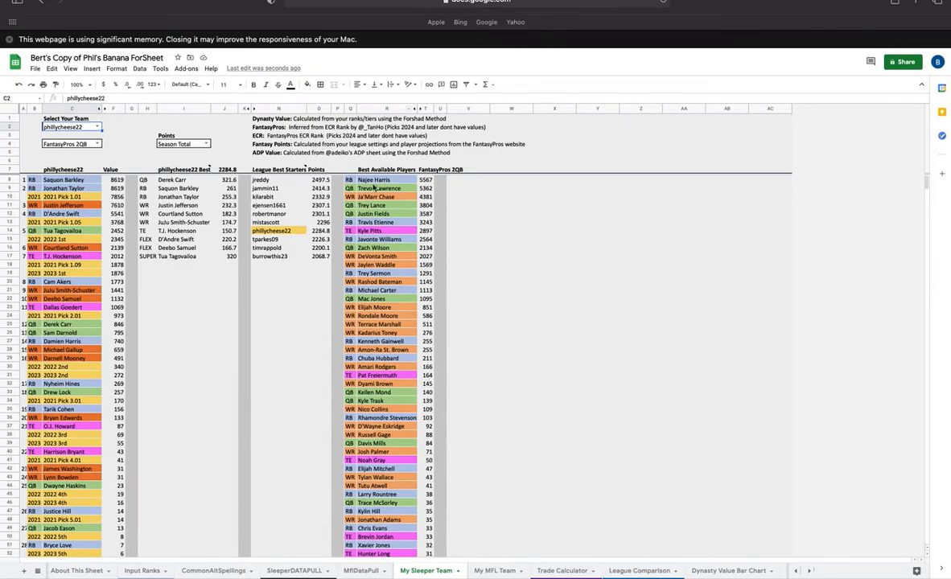
left_click(96, 144)
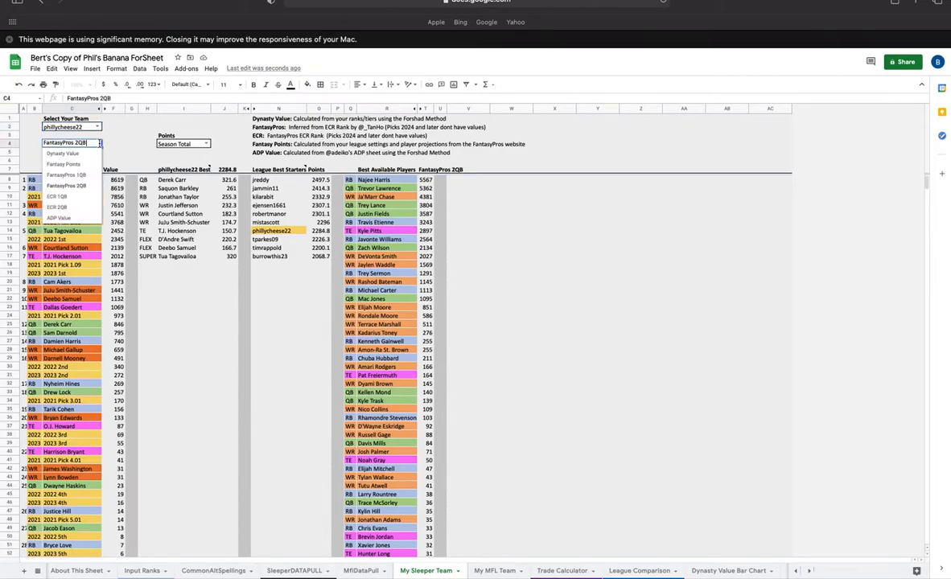
left_click(79, 209)
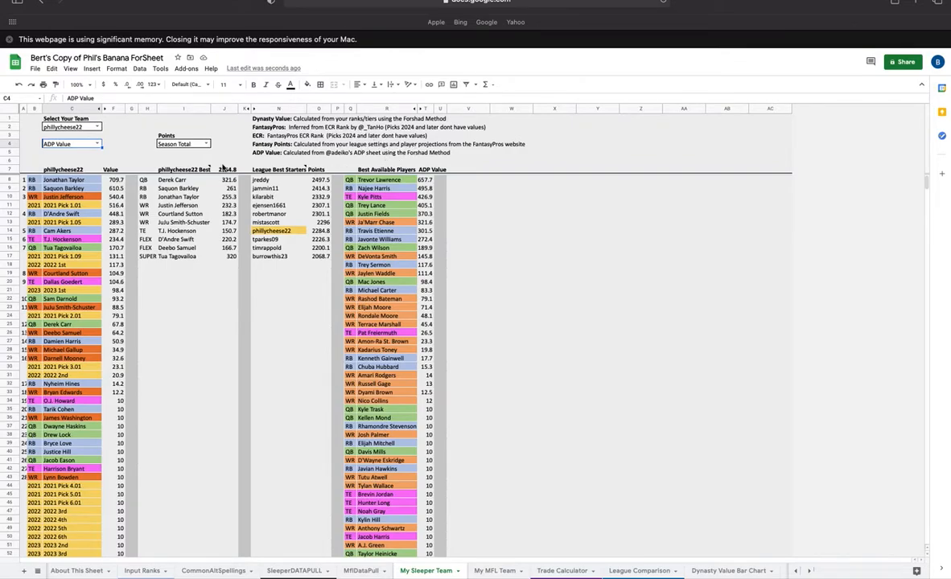
left_click(97, 145)
left_click(76, 156)
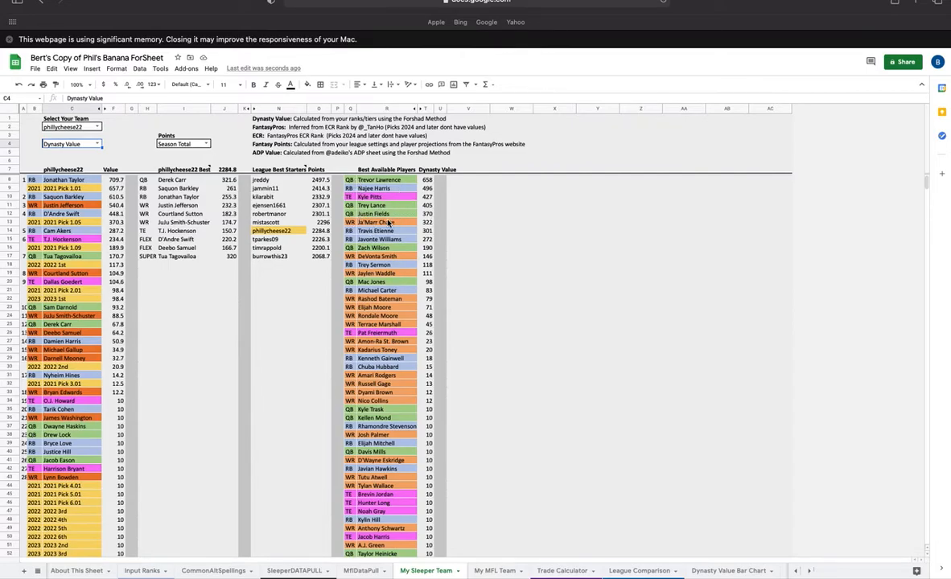
- Open the MflDataPull sheet and copy the five-digit league ID from the MFL league home page address
left_click(362, 570)
left_click(107, 139)
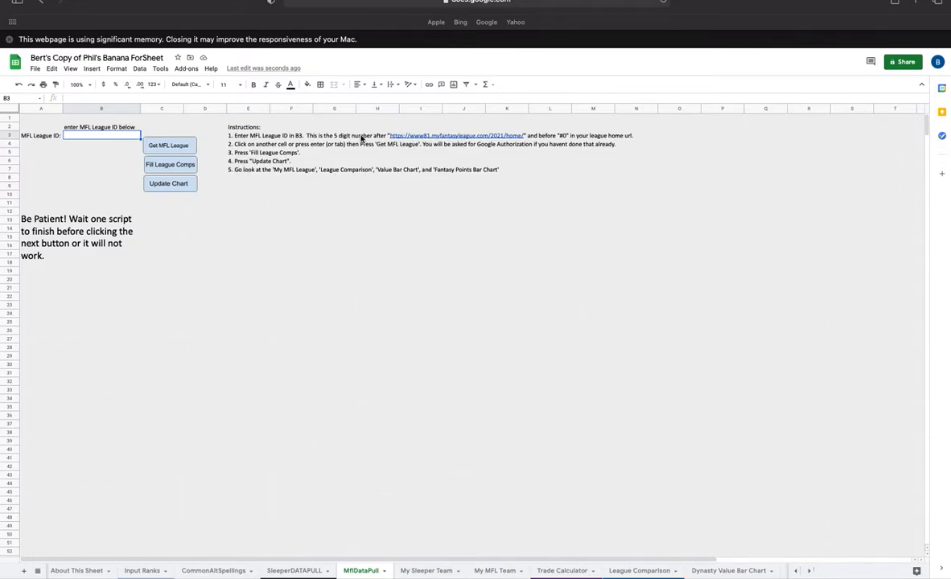
key("ctrl+Left")
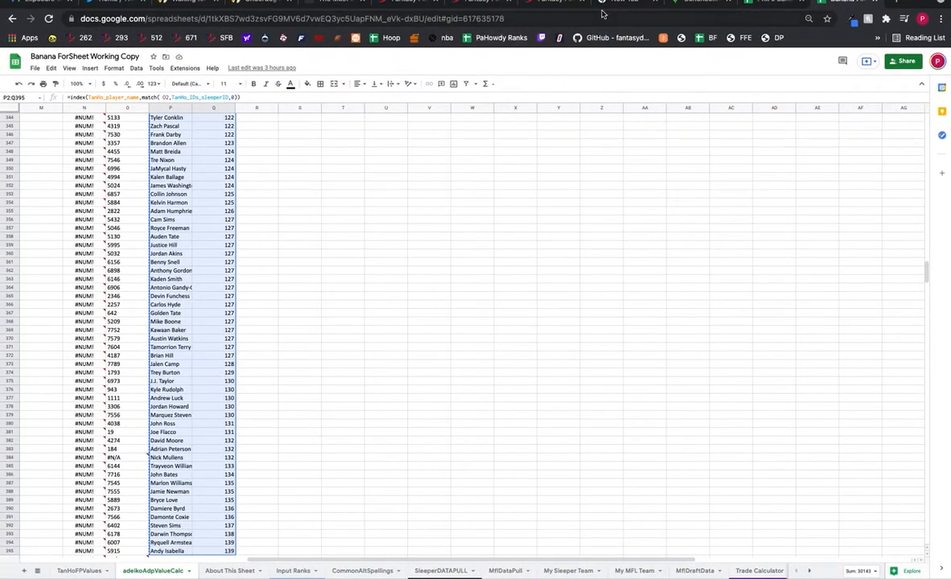
left_click(549, 6)
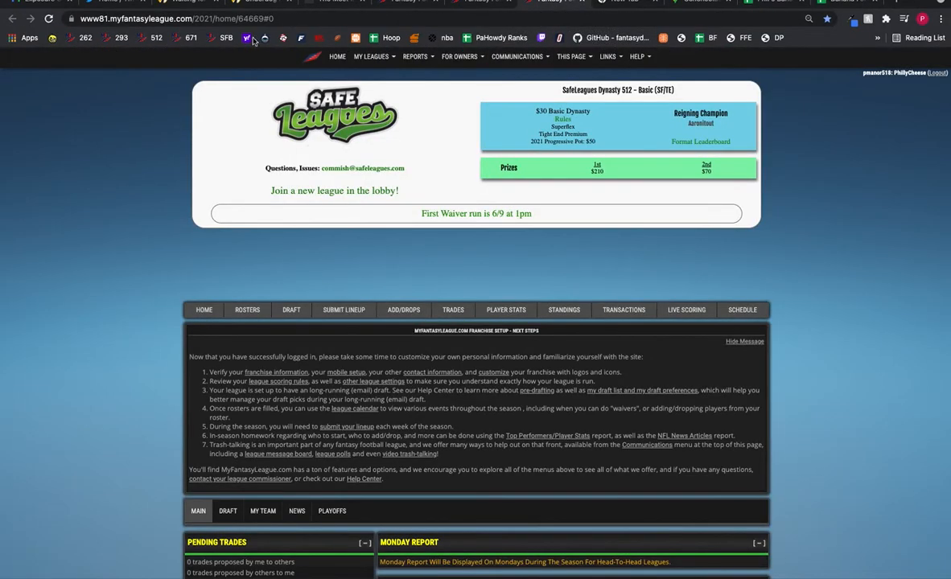
left_click(222, 18)
double_click(280, 18)
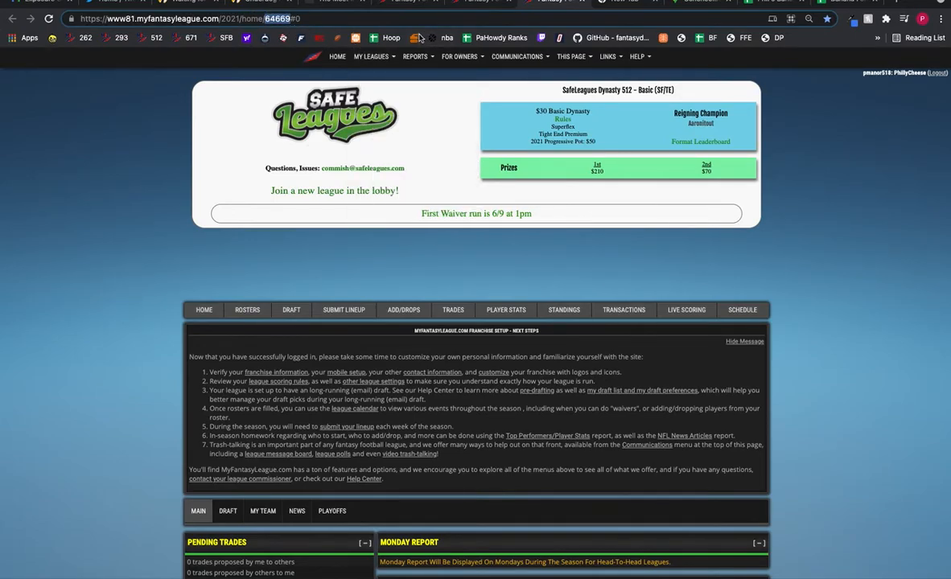
- Paste the copied league ID as values only into the MFL League ID cell
key("ctrl+Right")
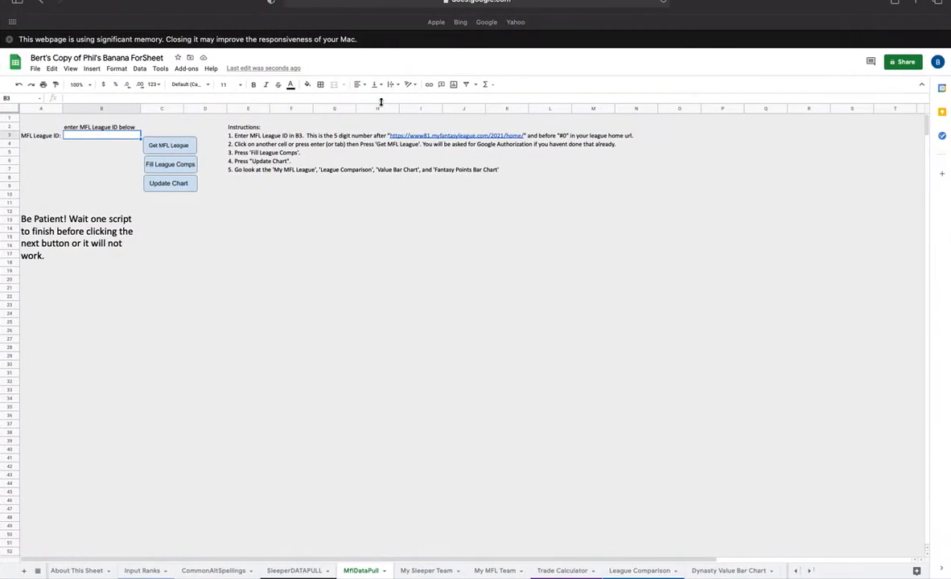
right_click(92, 137)
mouse_move(142, 192)
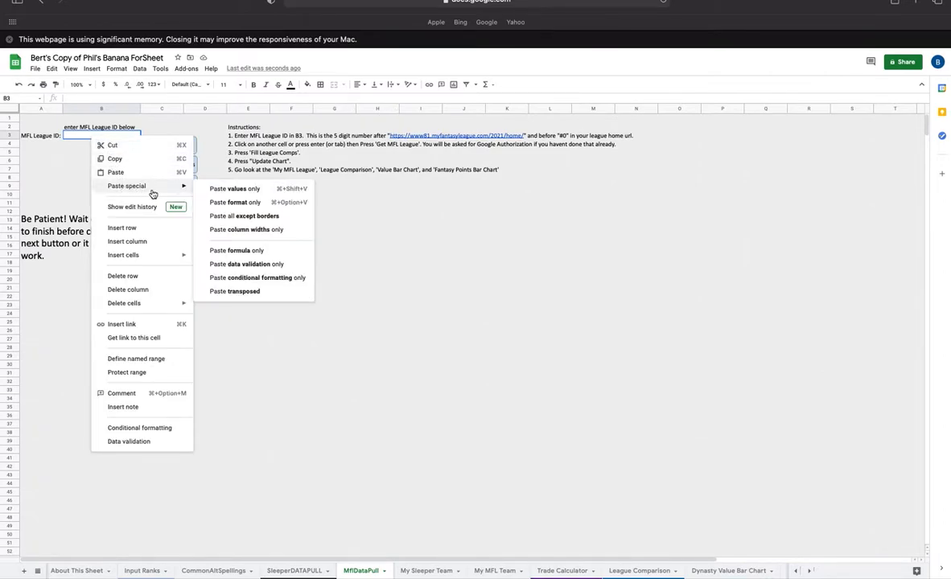
left_click(237, 189)
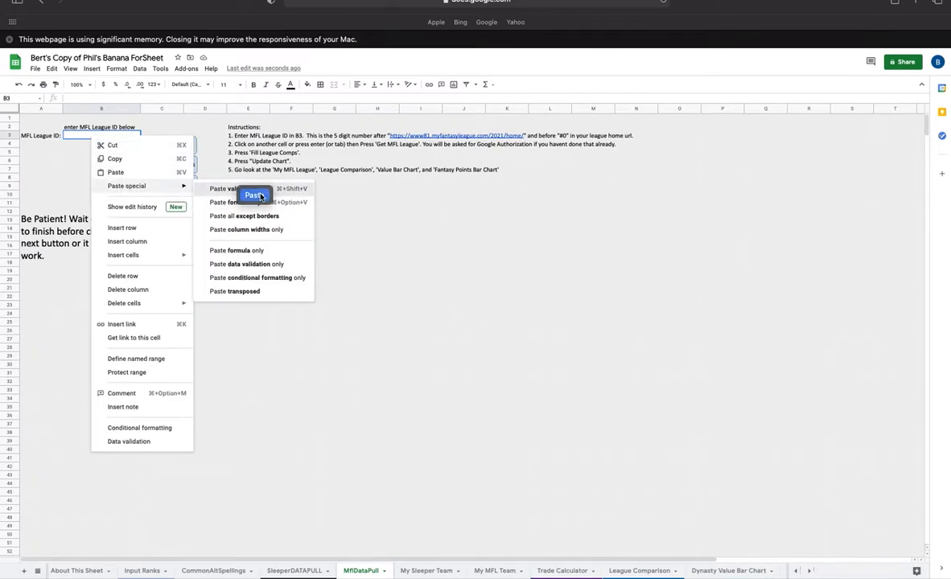
left_click(256, 194)
- Commit the league ID entry and run the Get MFL League script
left_click(171, 147)
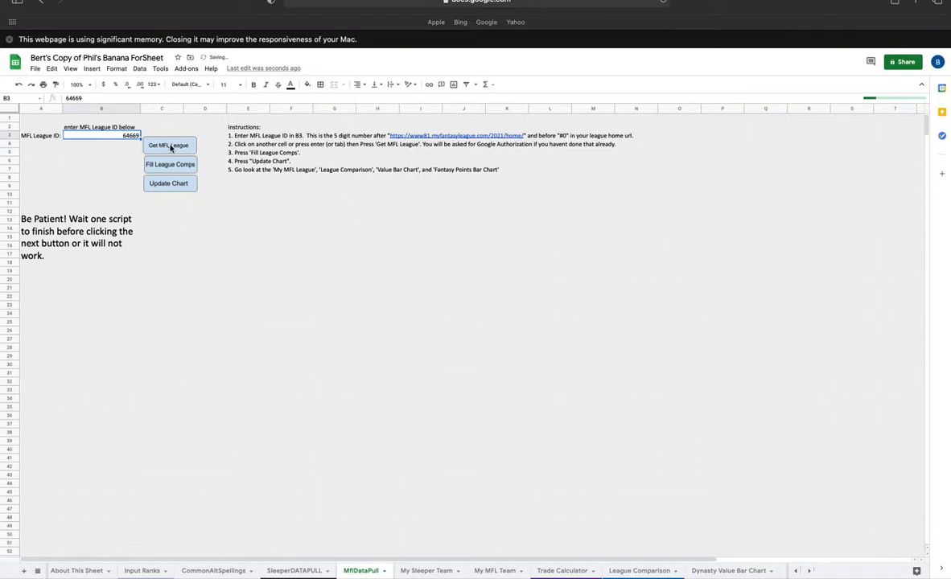
left_click(96, 146)
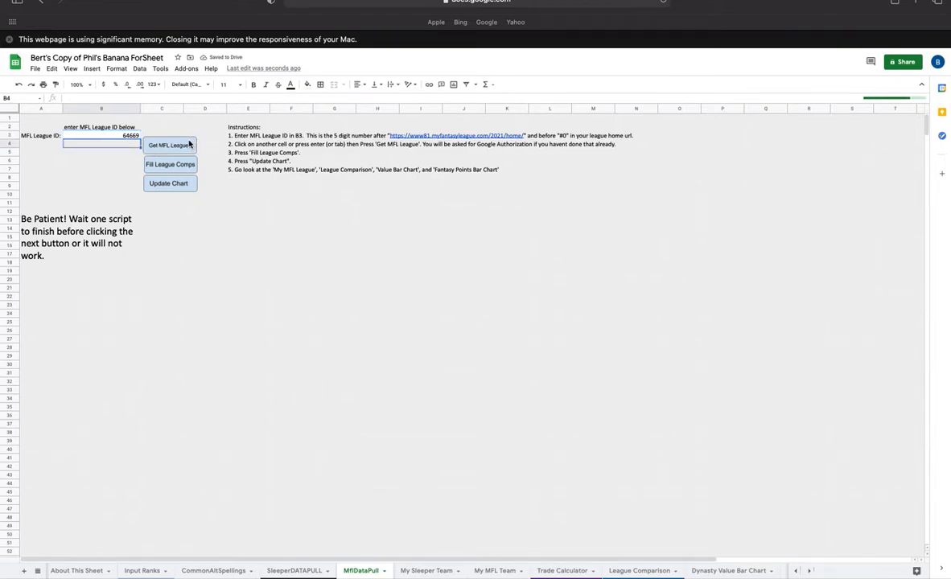
left_click(186, 147)
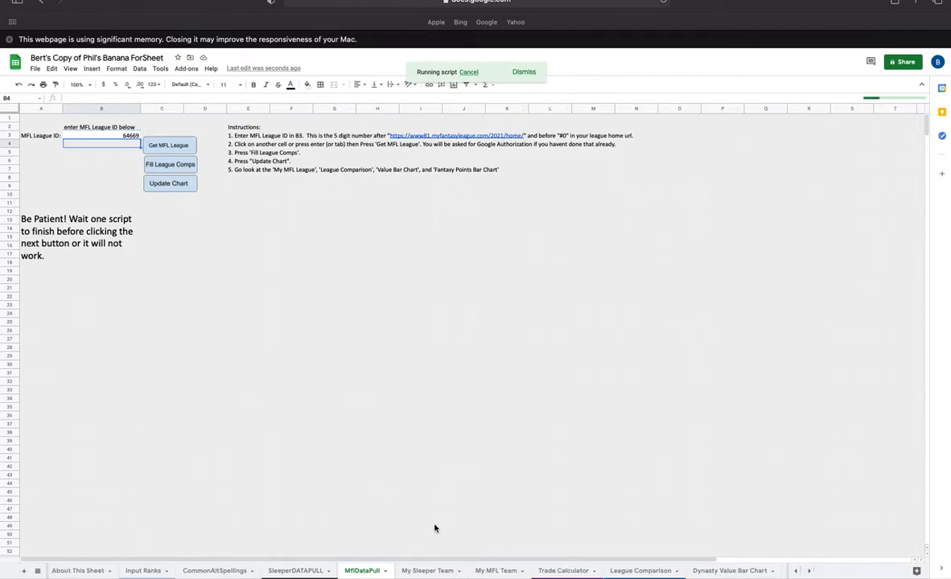
- Open the My MFL Team sheet, select the user's own team, and review the league best starters list
left_click(496, 571)
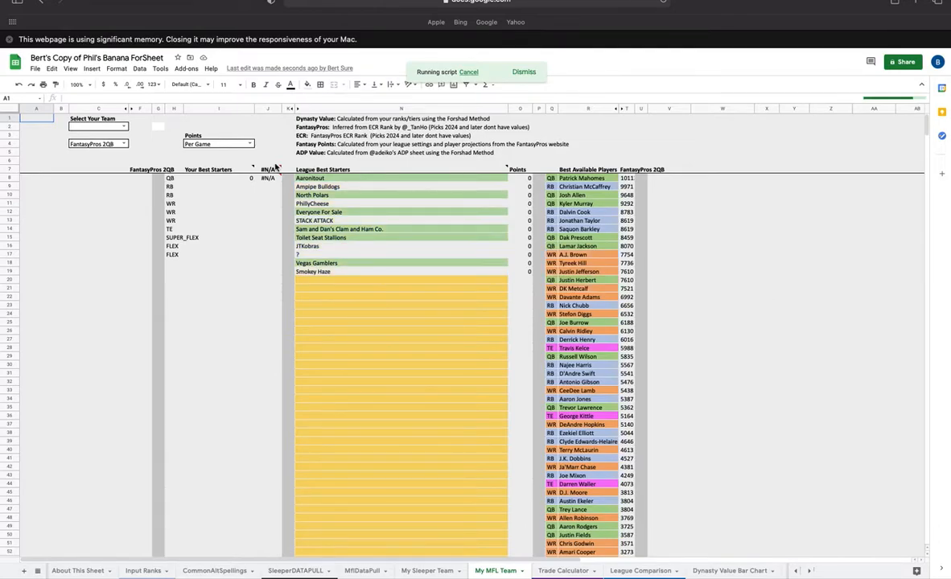
left_click(123, 127)
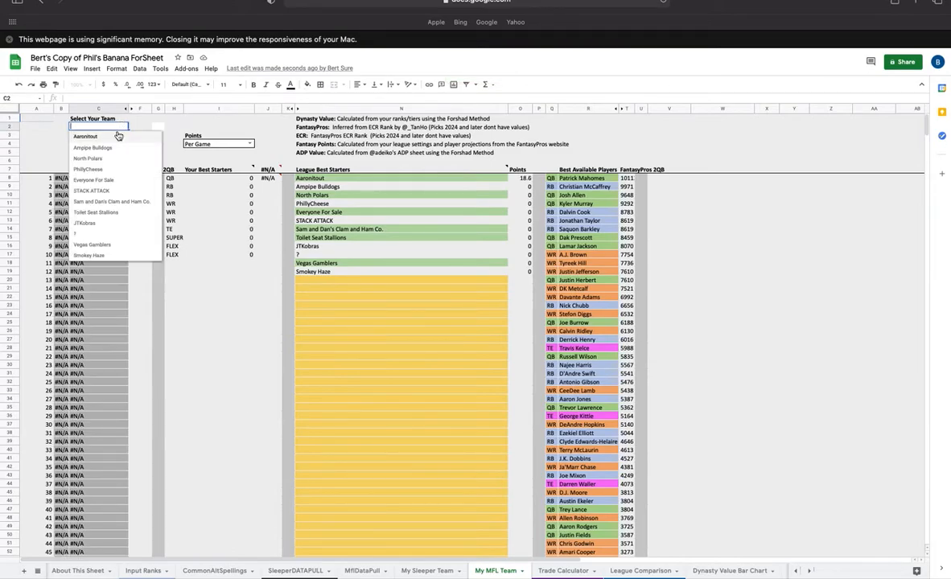
left_click(89, 168)
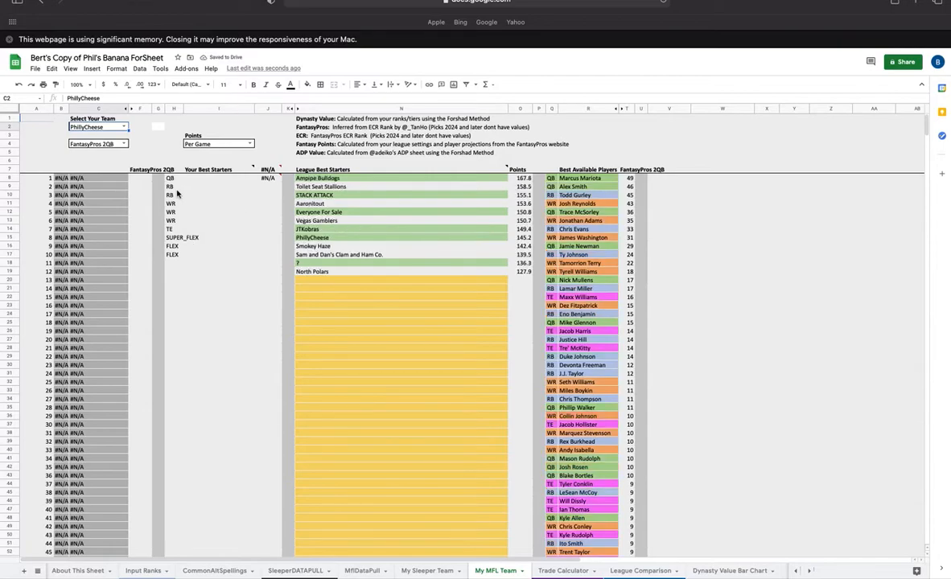
left_click(330, 179)
left_click(323, 230)
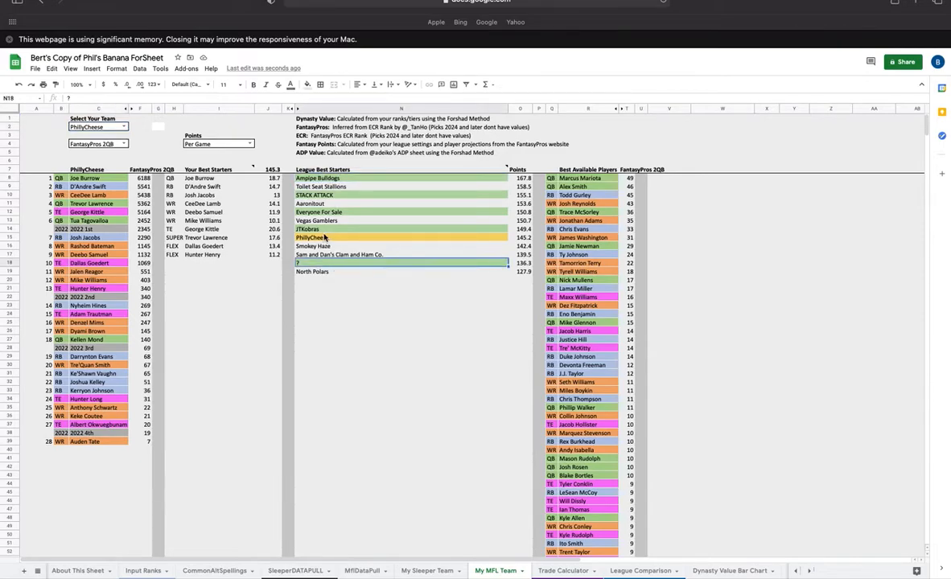
left_click(329, 196)
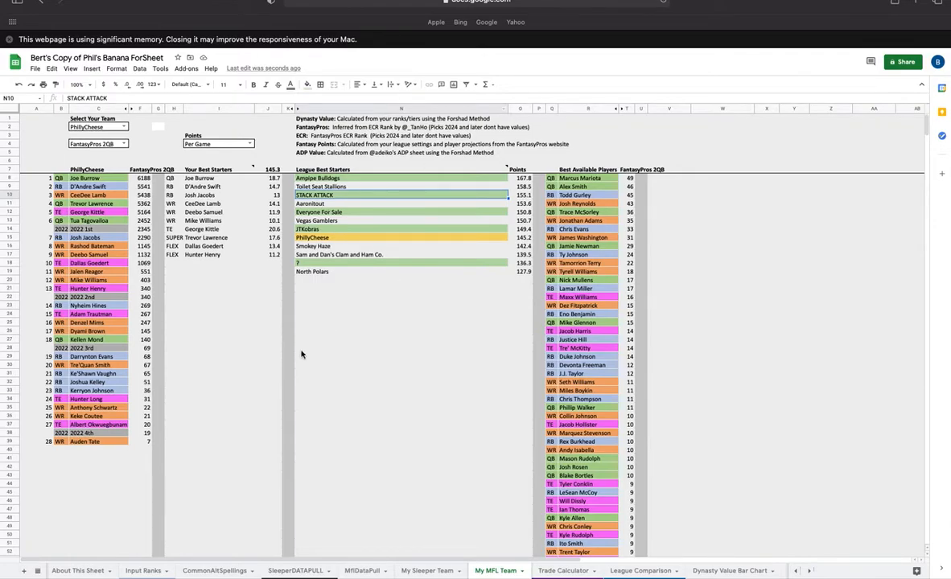
- Switch the team value source to Dynasty Value
left_click(124, 144)
left_click(93, 152)
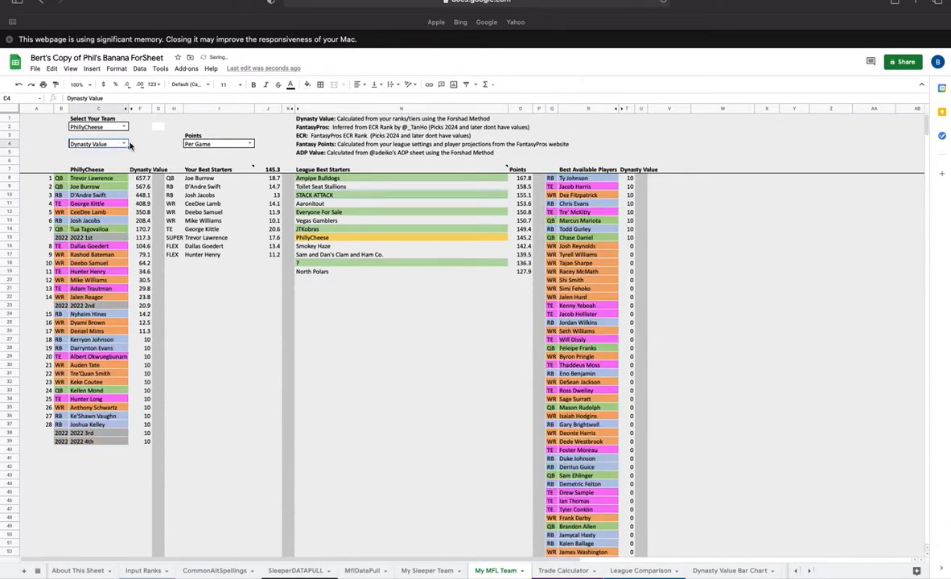
left_click(124, 145)
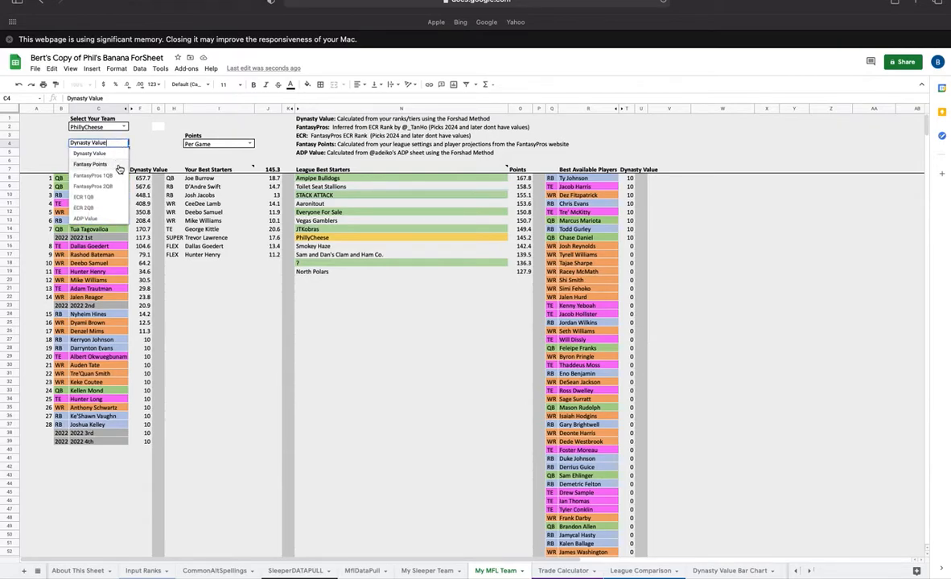
left_click(197, 152)
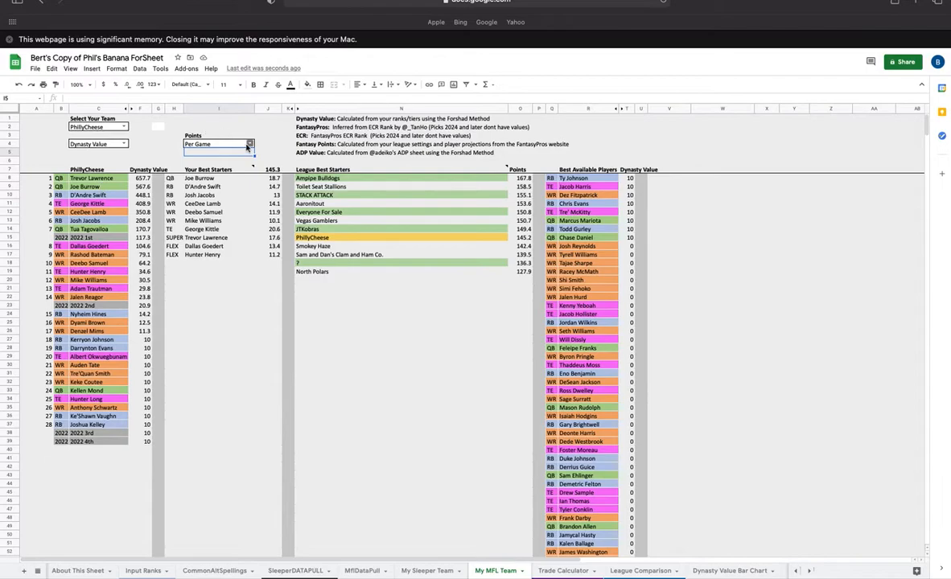
- Switch the points view to Season Total, then back to Per Game
left_click(247, 145)
left_click(208, 159)
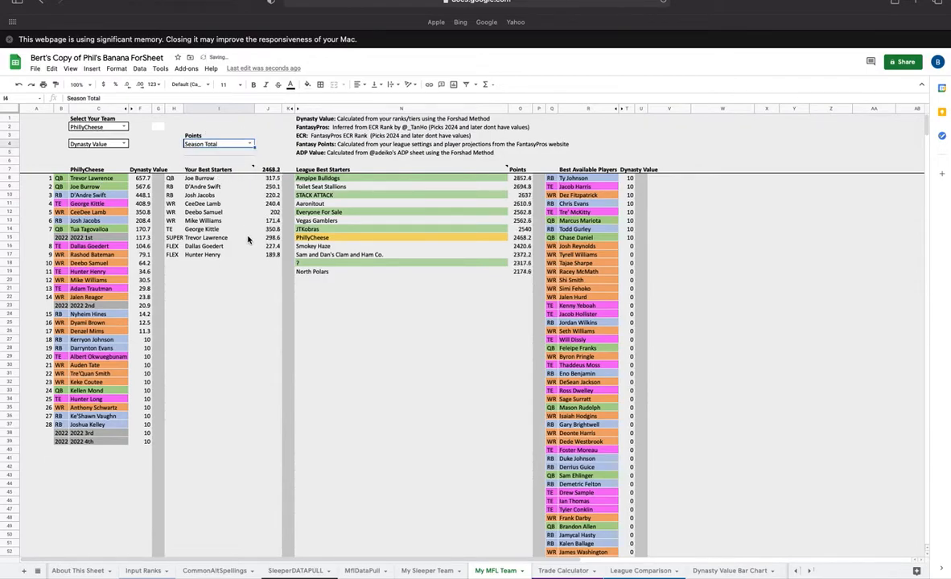
left_click(250, 144)
left_click(208, 158)
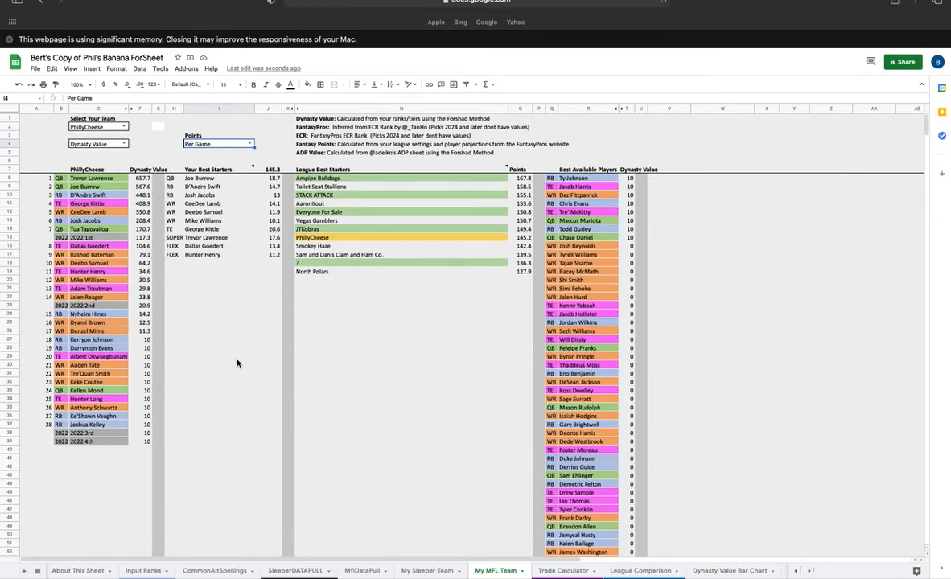
- Return to the SleeperDATAPULL sheet and run the Step 4 Load Team Comps script
left_click(364, 570)
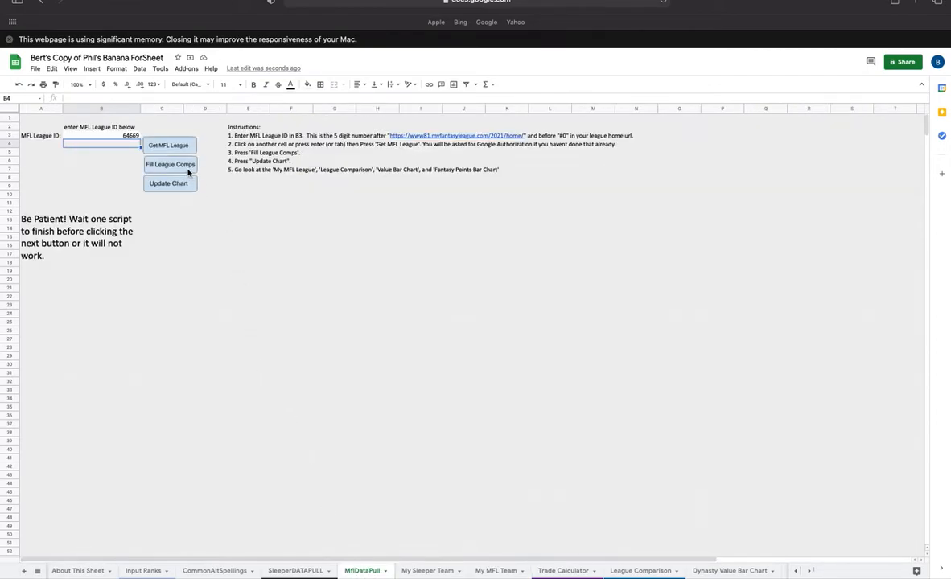
left_click(304, 572)
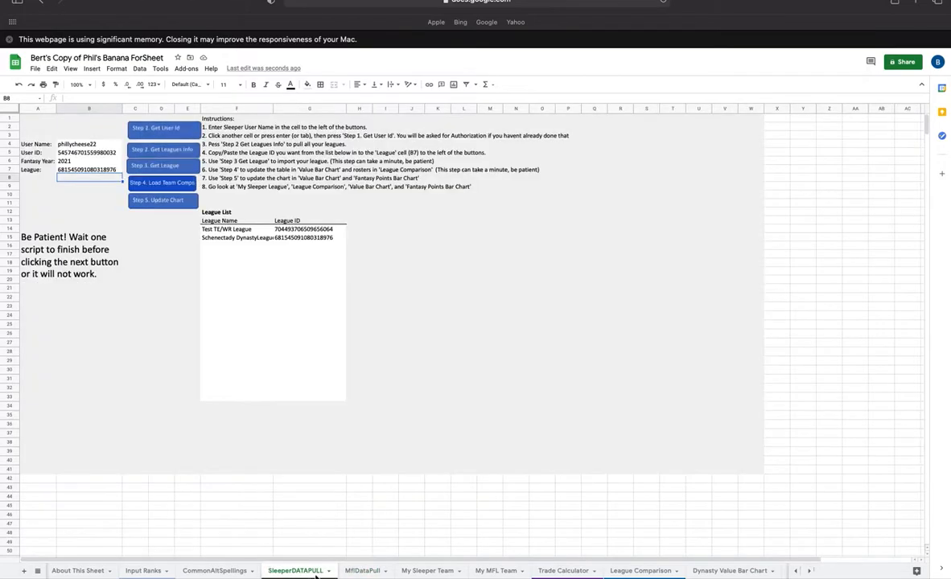
left_click(164, 184)
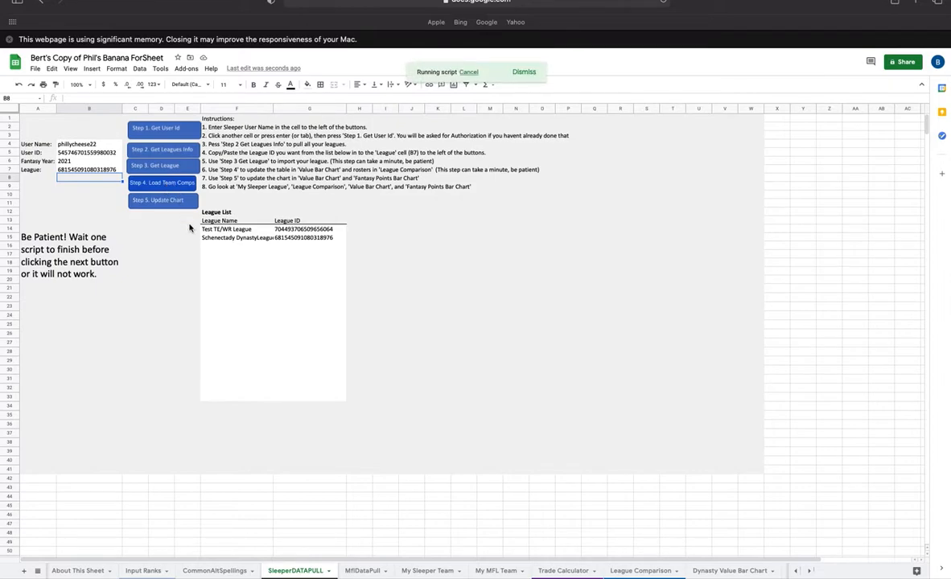
- Open the League Comparison sheet and switch its comparison values to ADP Value
scroll(596, 571, "right", 5)
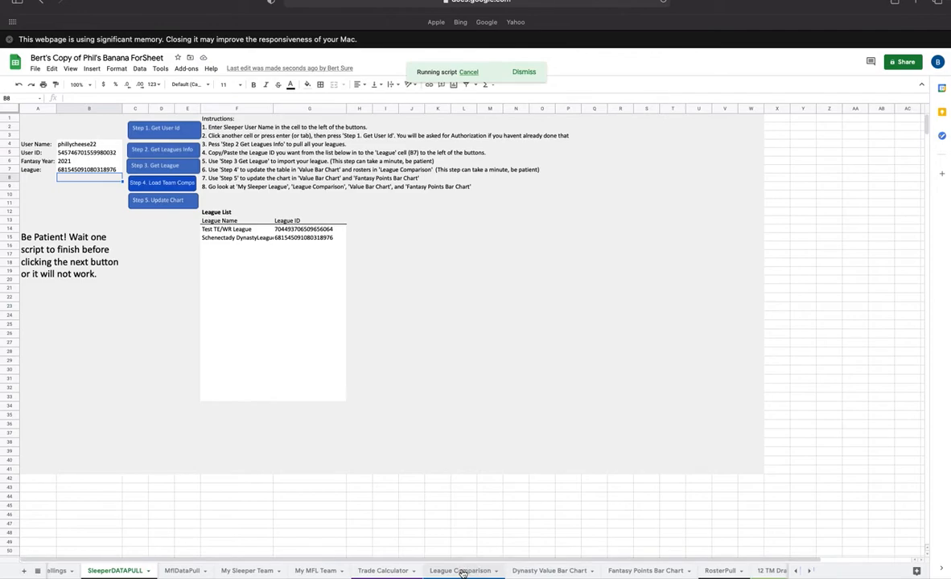
left_click(461, 571)
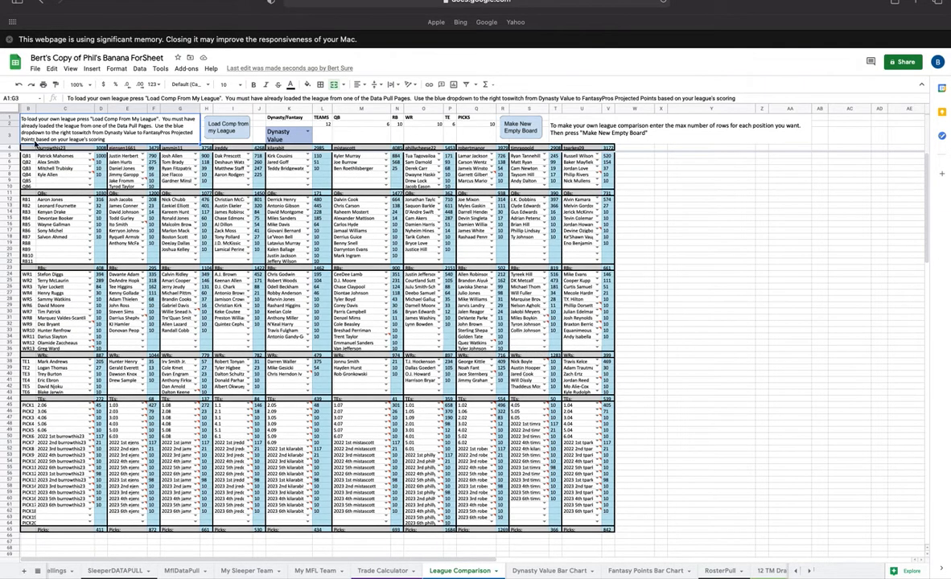
left_click(287, 130)
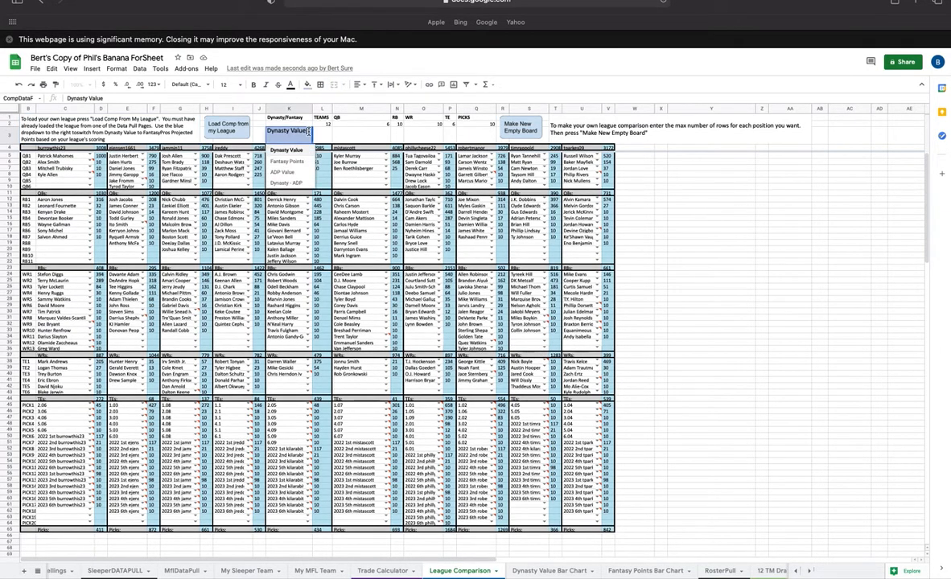
left_click(285, 173)
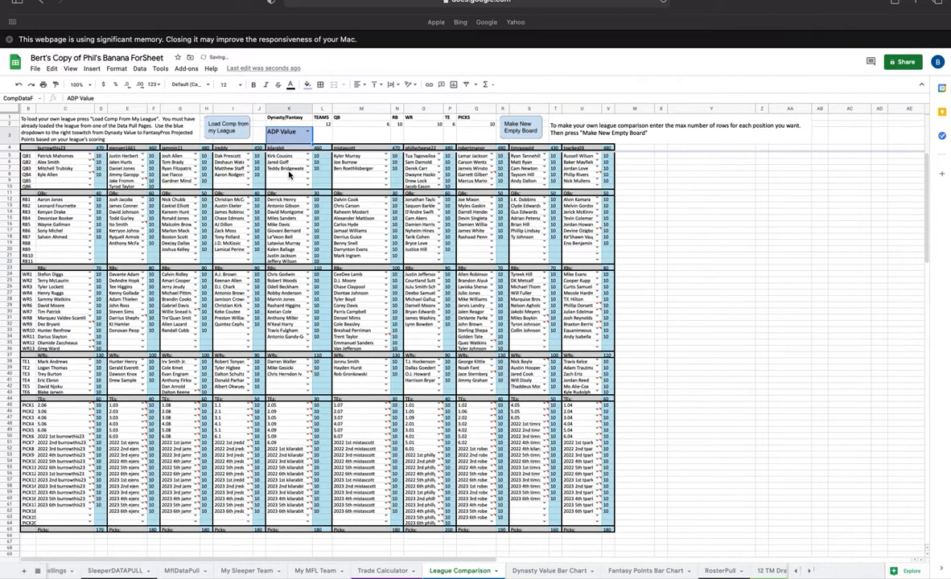
- Switch the comparison values to Fantasy Points, then back to Dynasty Value
left_click(308, 132)
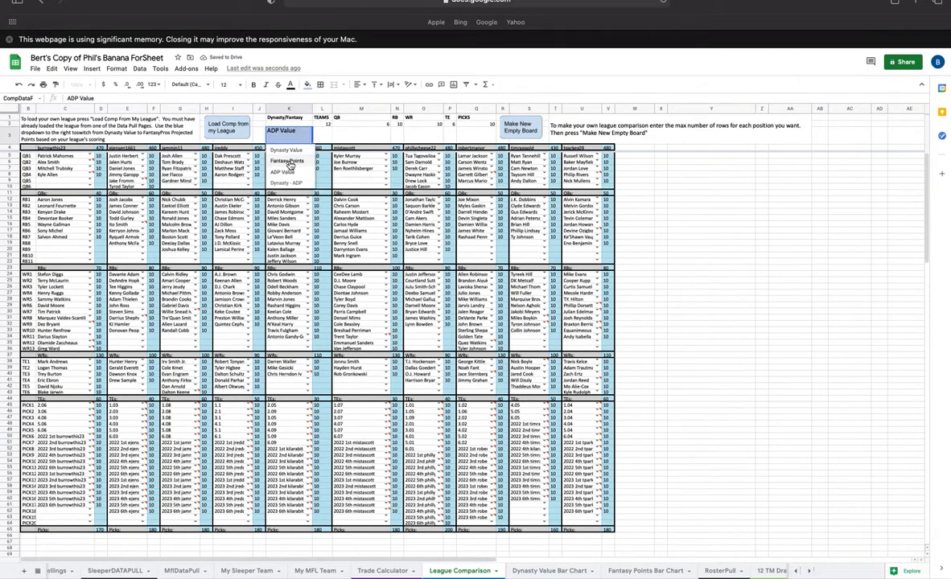
left_click(288, 160)
left_click(309, 132)
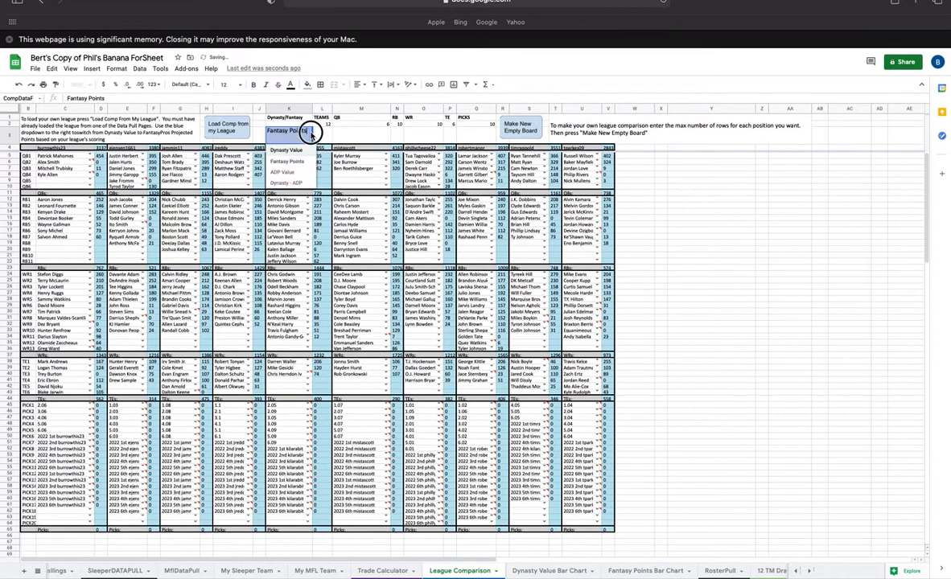
left_click(378, 125)
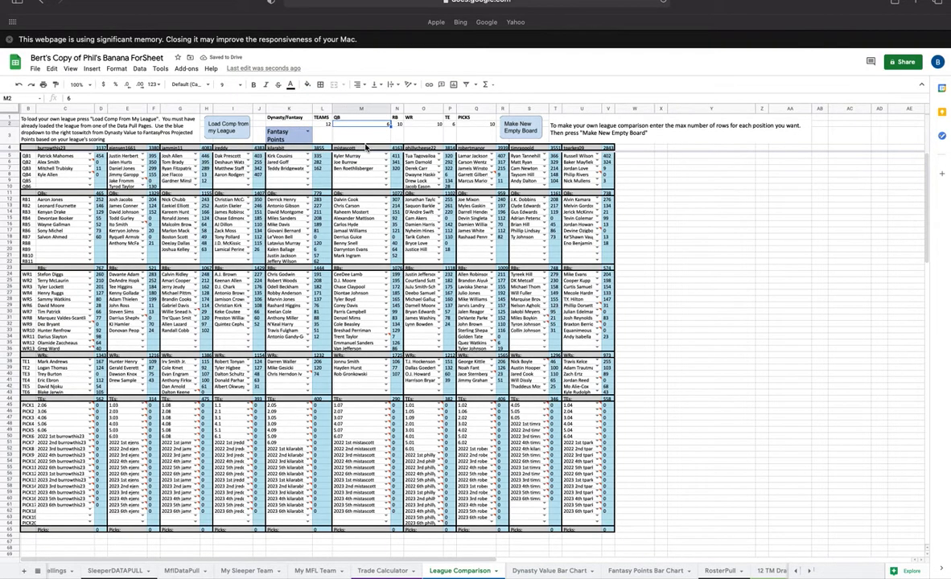
left_click(308, 132)
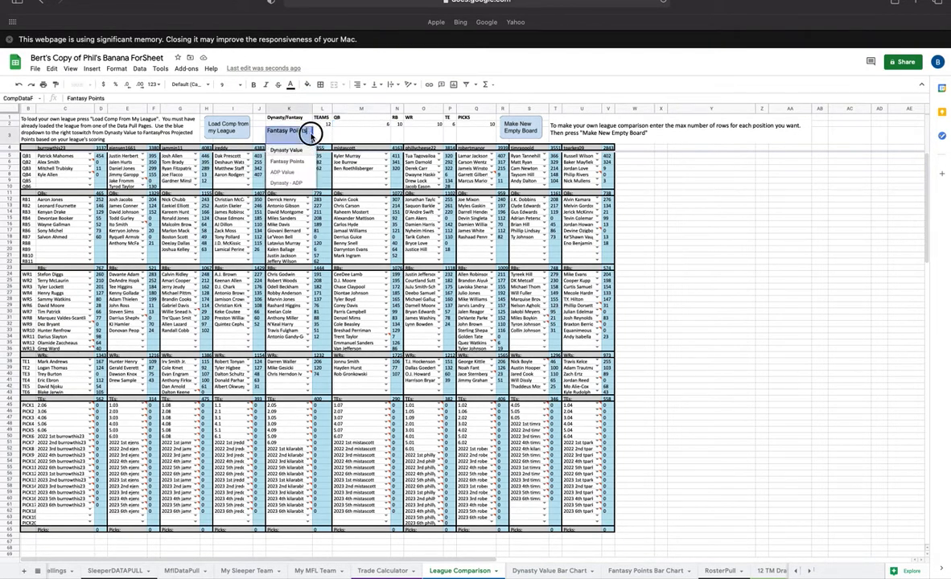
left_click(292, 151)
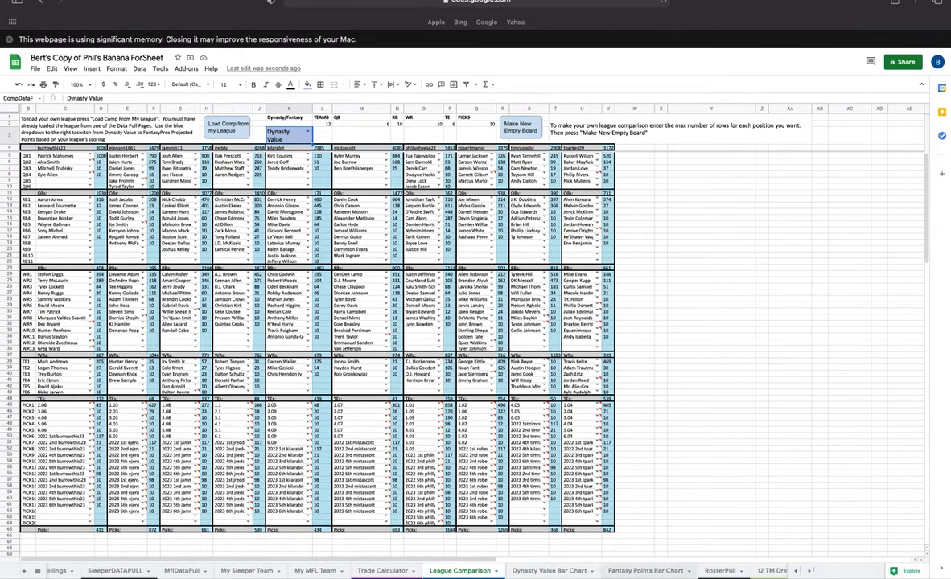
- Update the charts on the Dynasty Value Bar Chart and Fantasy Points Bar Chart sheets
left_click(548, 570)
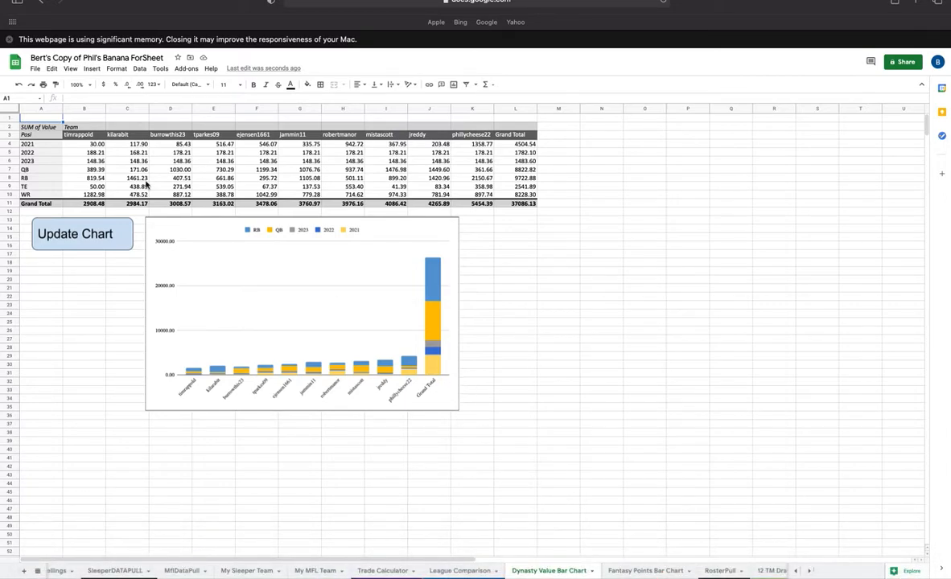
left_click(81, 237)
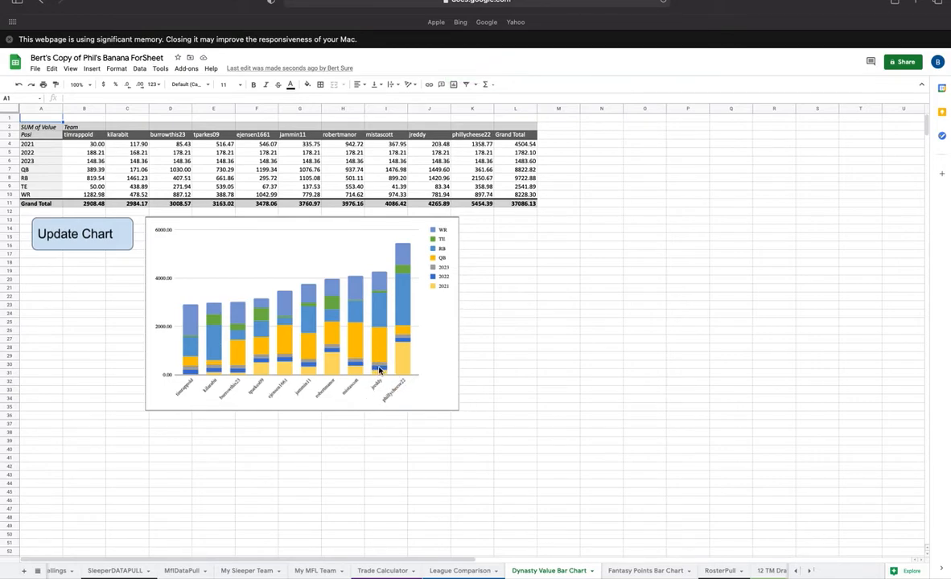
left_click(646, 570)
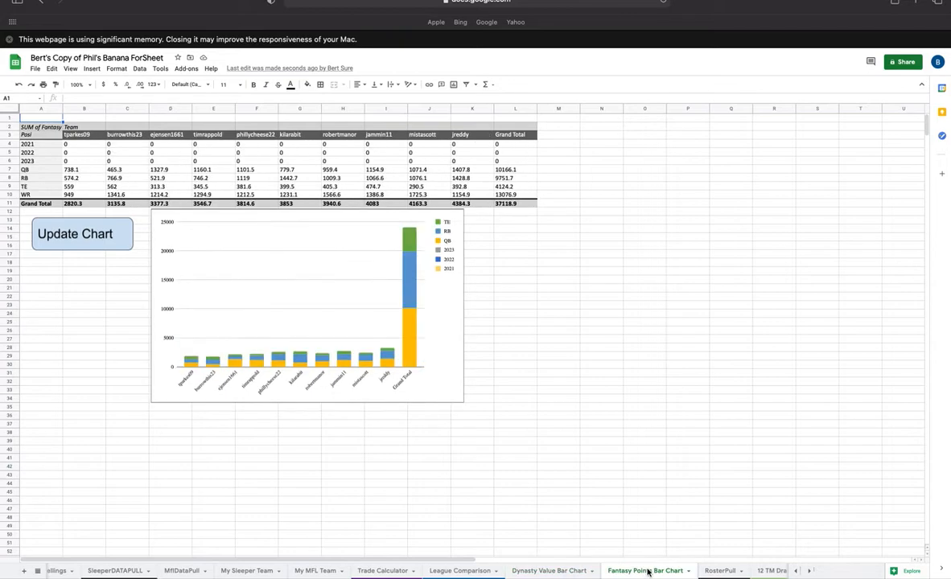
left_click(75, 227)
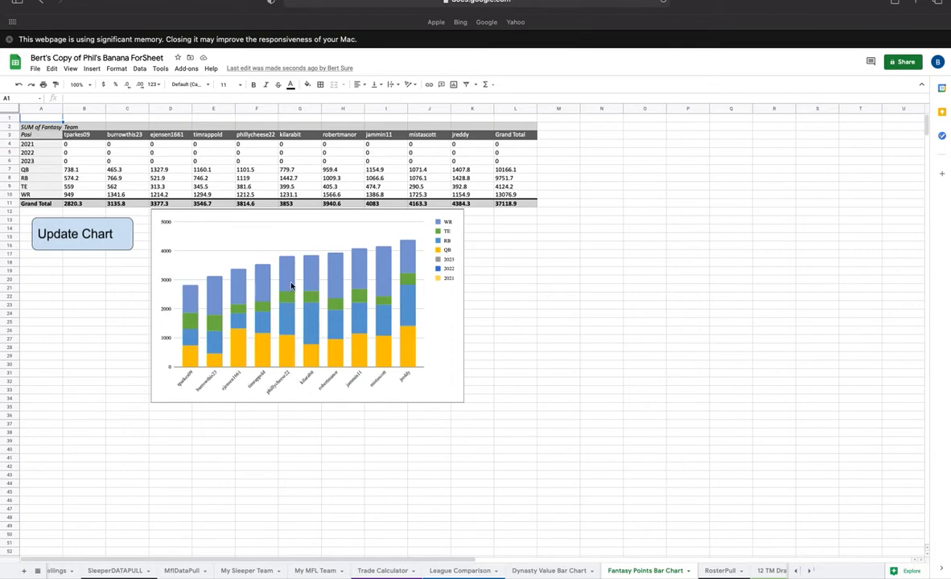
scroll(756, 570, "right", 6)
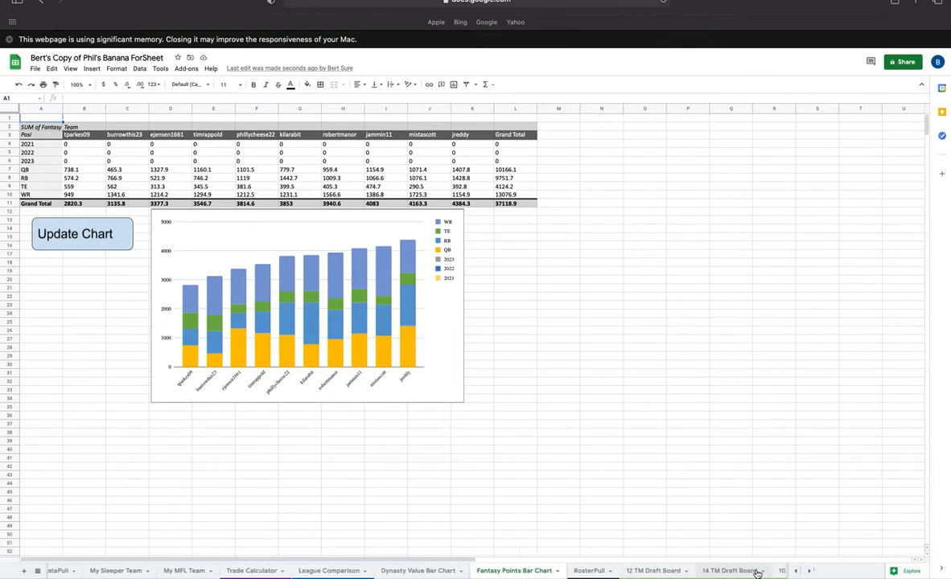
scroll(756, 572, "left", 10)
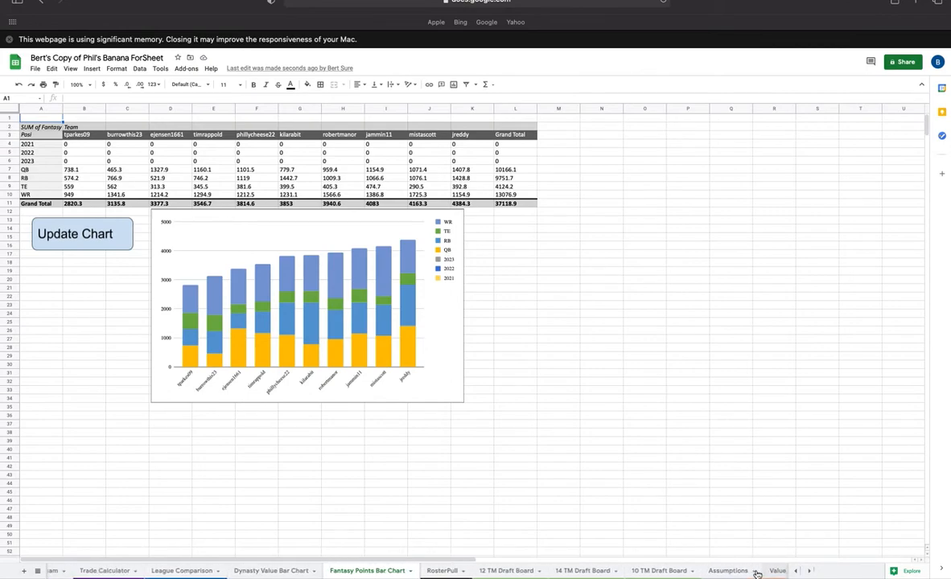